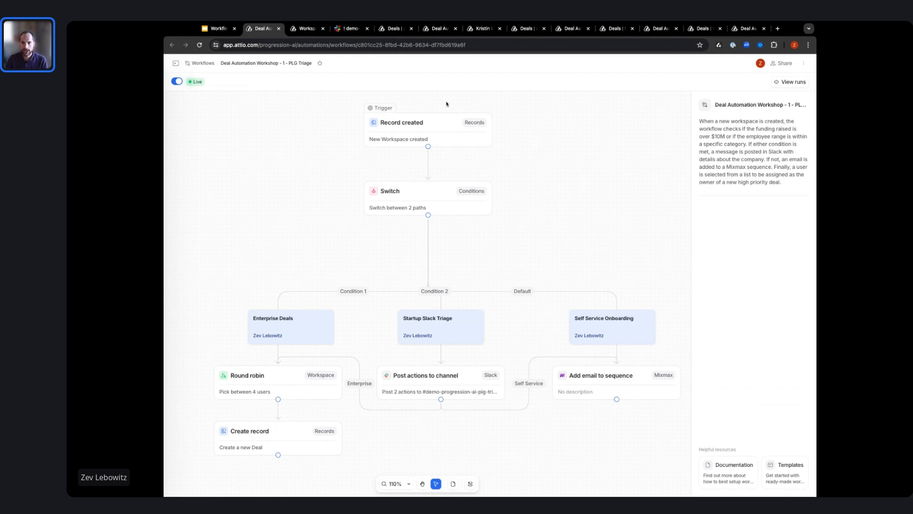
Step: Examine the PLG Triage workflow's record trigger, the Switch conditions and the Round robin block of the Enterprise Deals branch
left_click(404, 130)
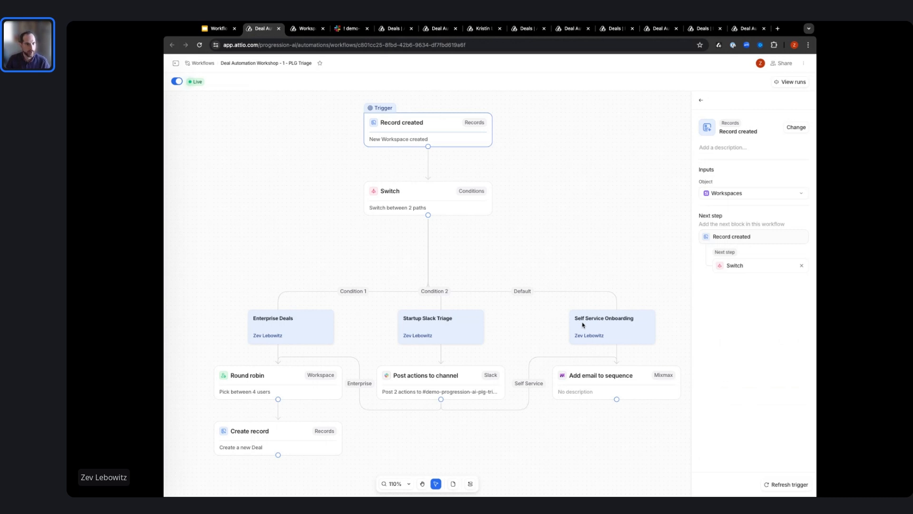
left_click(434, 199)
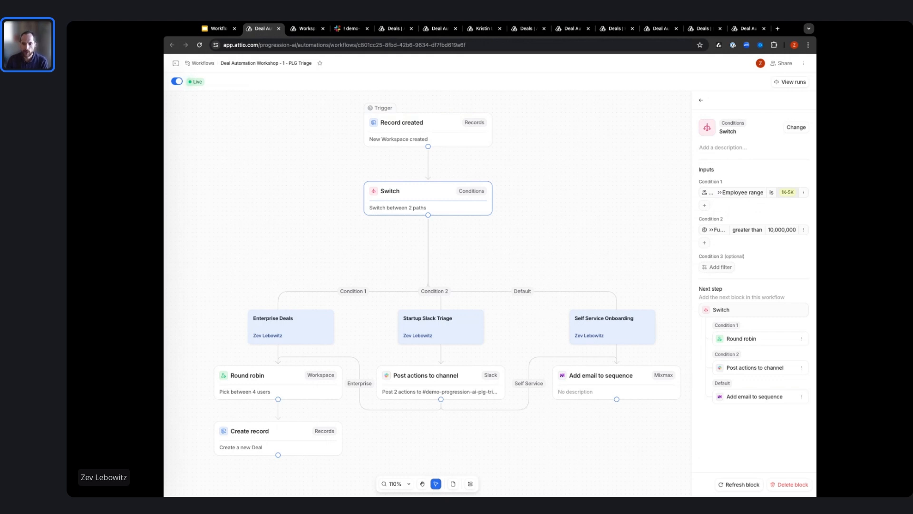
left_click(291, 335)
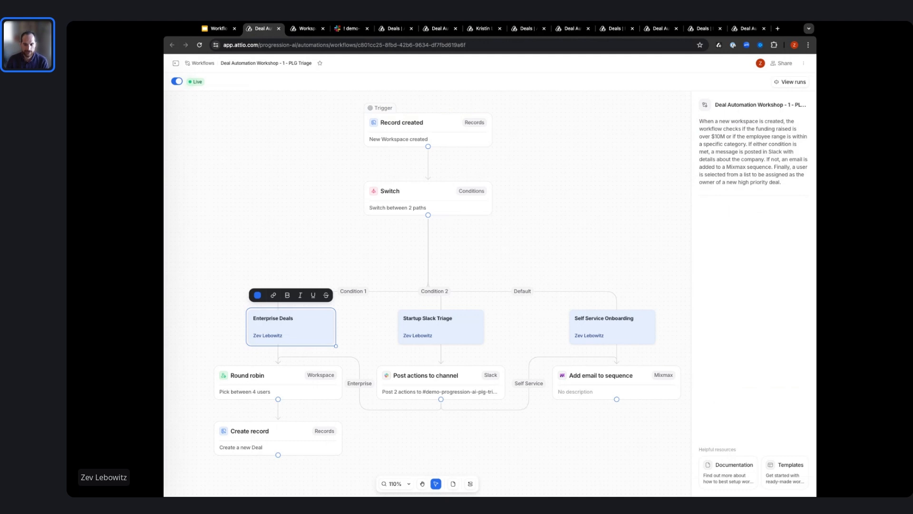
left_click(279, 376)
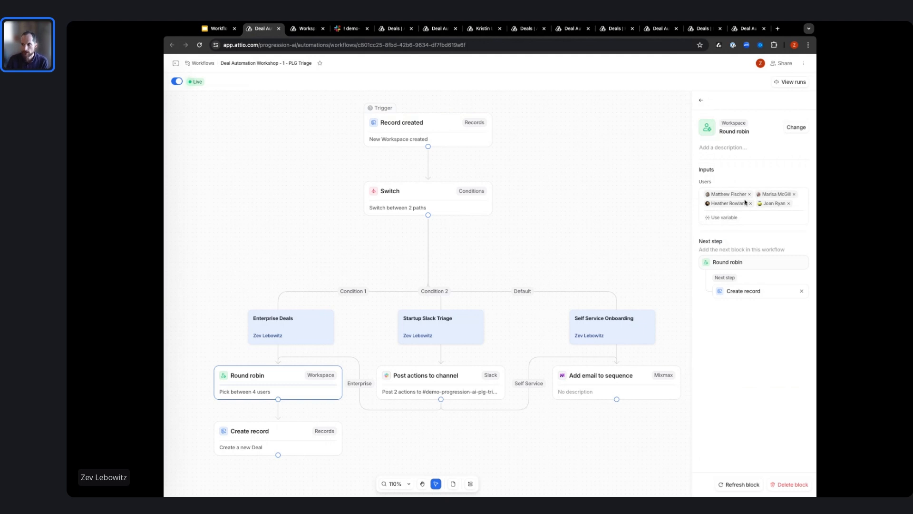
Step: Examine the Create record block's deal fields, including name, stage, owner, associated company and priority
left_click(275, 442)
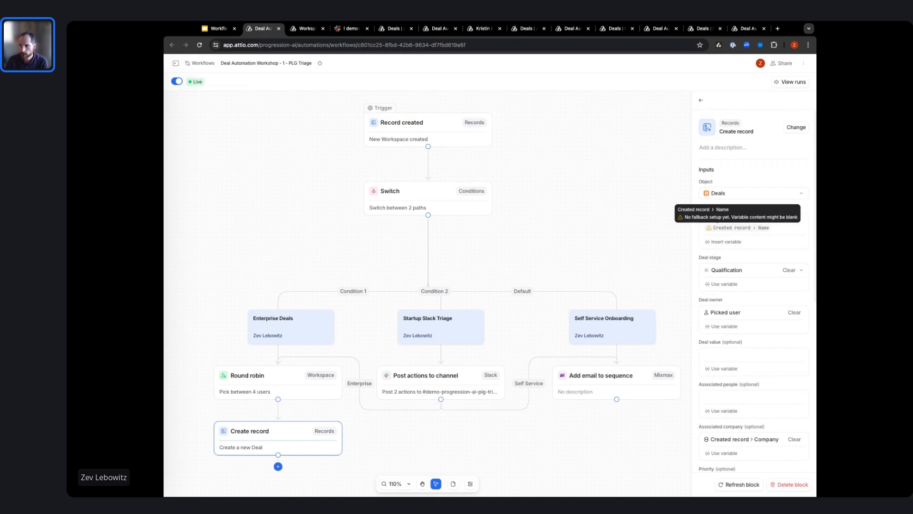
scroll(753, 261, "down", 1)
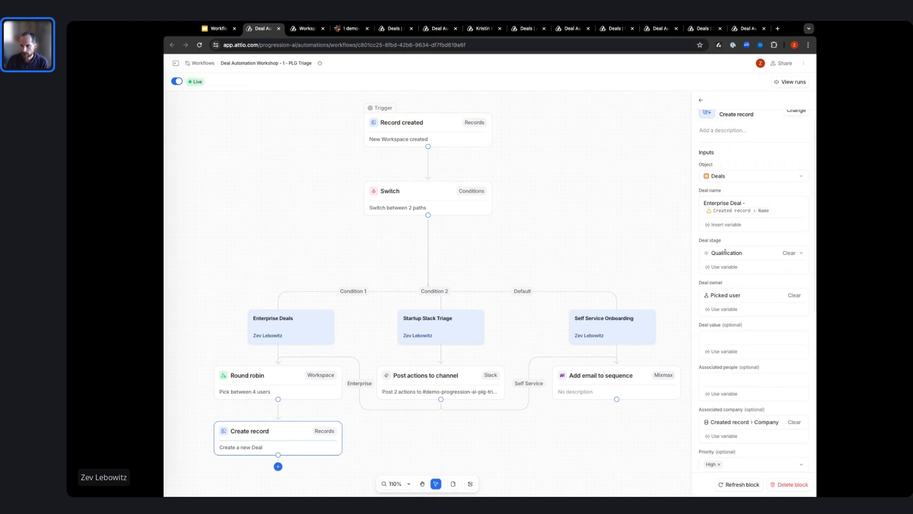
scroll(753, 261, "down", 2)
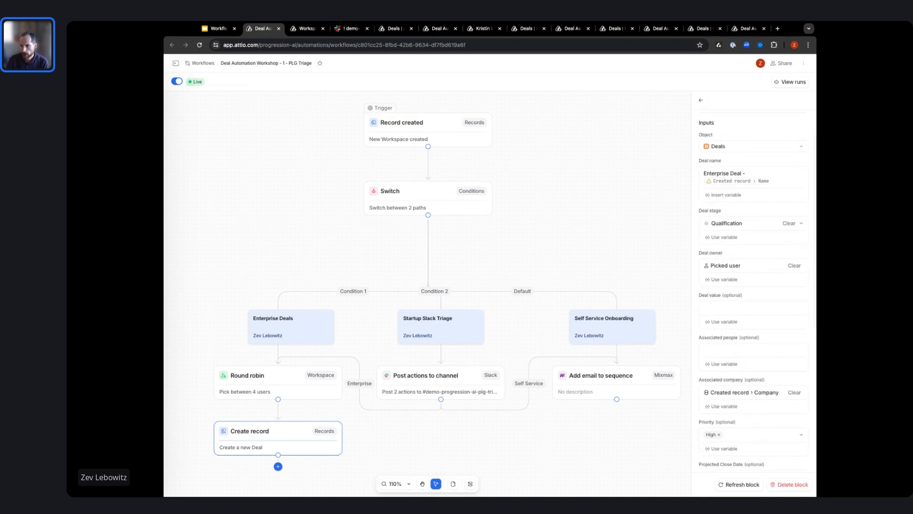
triple_click(699, 254)
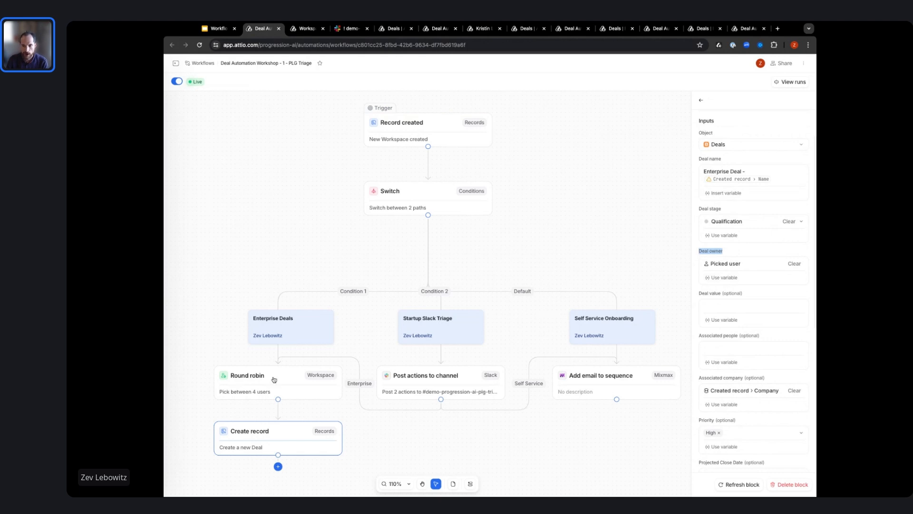
scroll(746, 266, "down", 3)
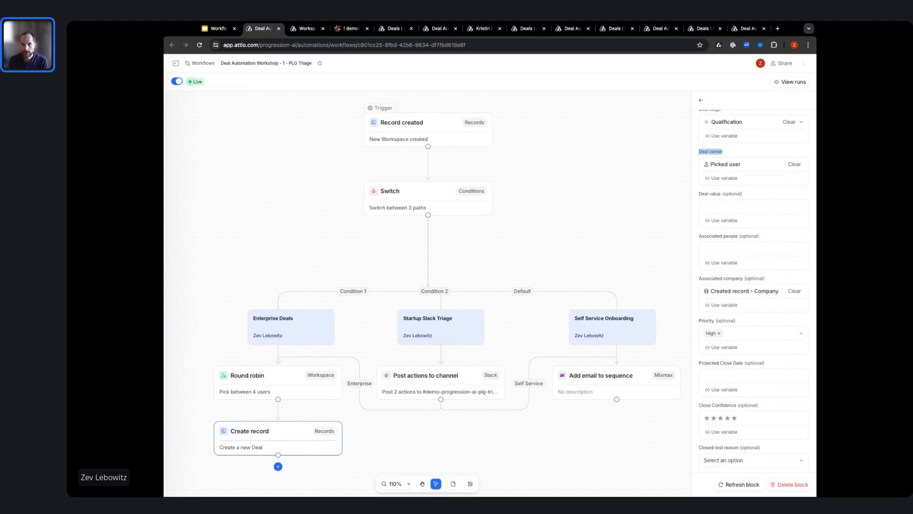
scroll(745, 270, "down", 1)
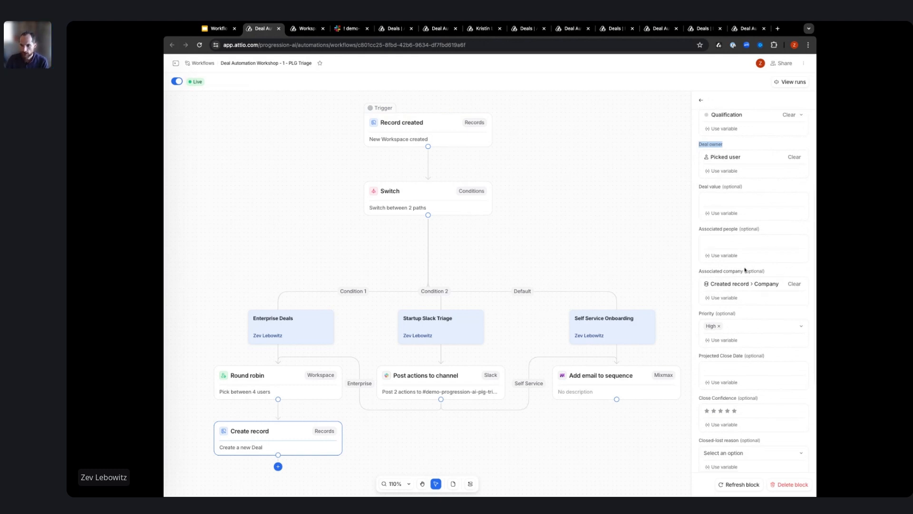
Step: Examine the Switch block's second condition, which feeds the Startup Slack Triage branch
left_click(437, 195)
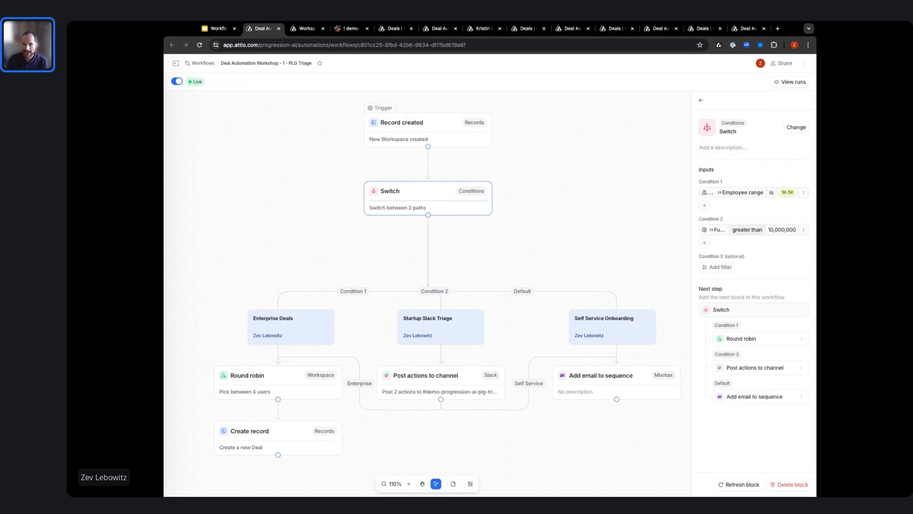
left_click(452, 330)
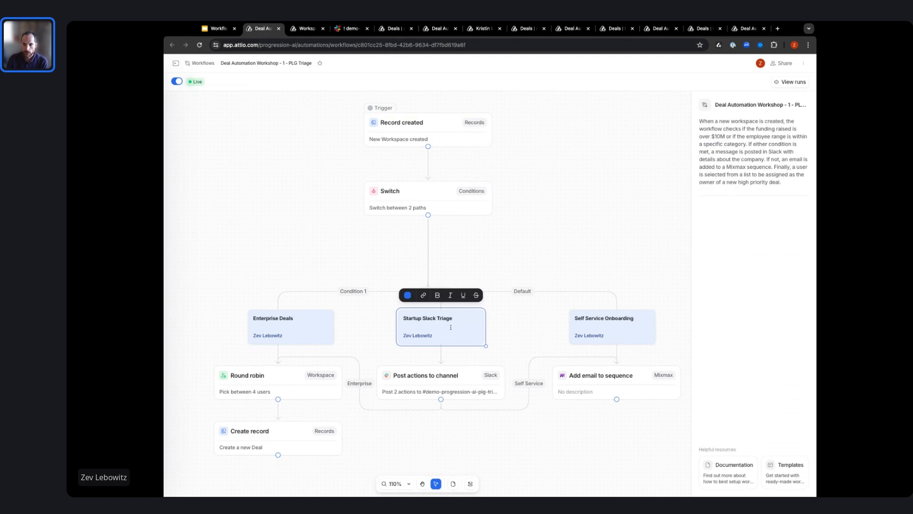
left_click(441, 202)
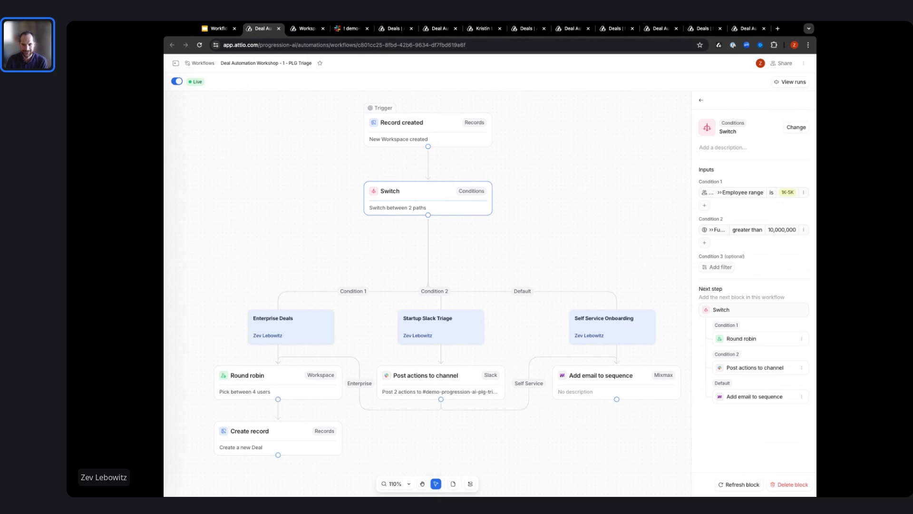
Step: Examine the Slack block's channel, message and action choices, and recheck the Switch paths leading to the default Self Service Onboarding branch
left_click(444, 385)
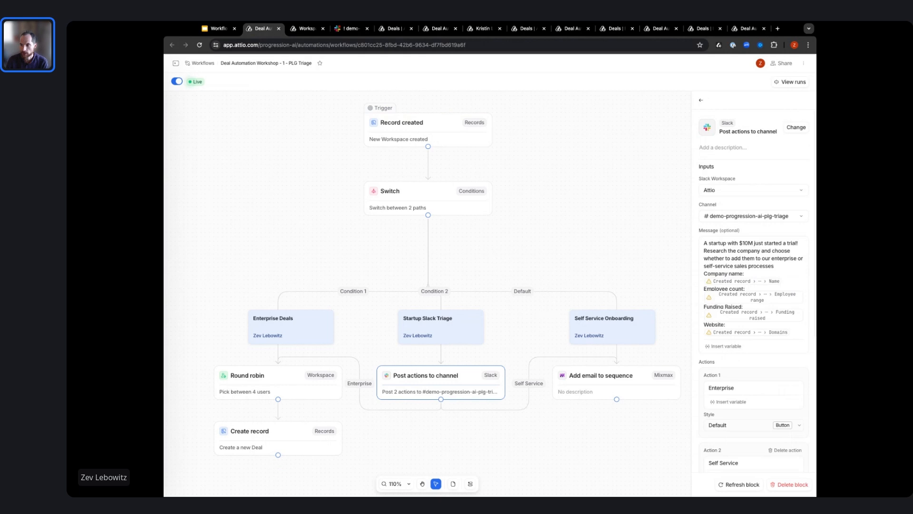
scroll(754, 252, "down", 1)
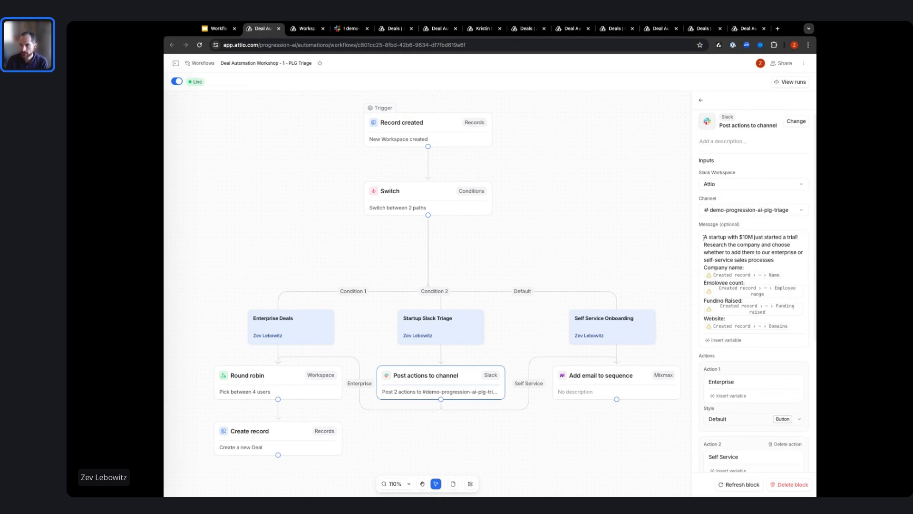
left_click_drag(704, 237, 790, 245)
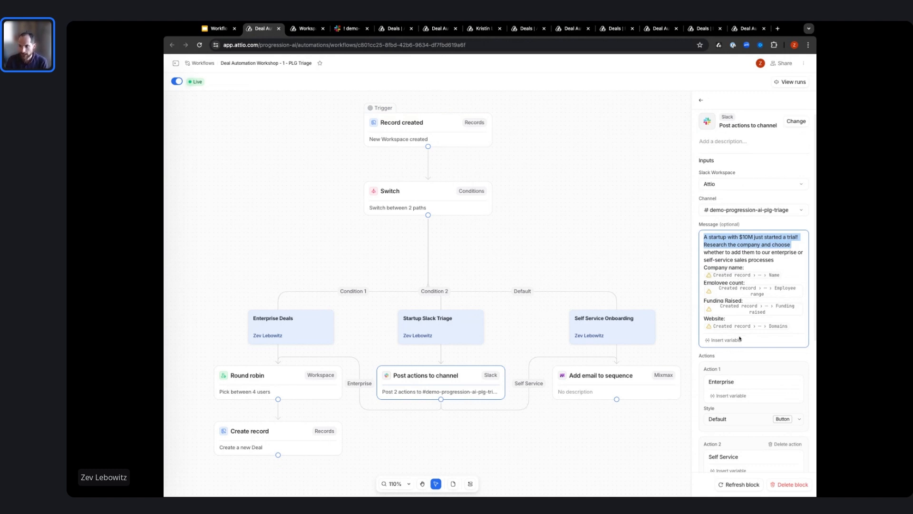
scroll(740, 338, "down", 3)
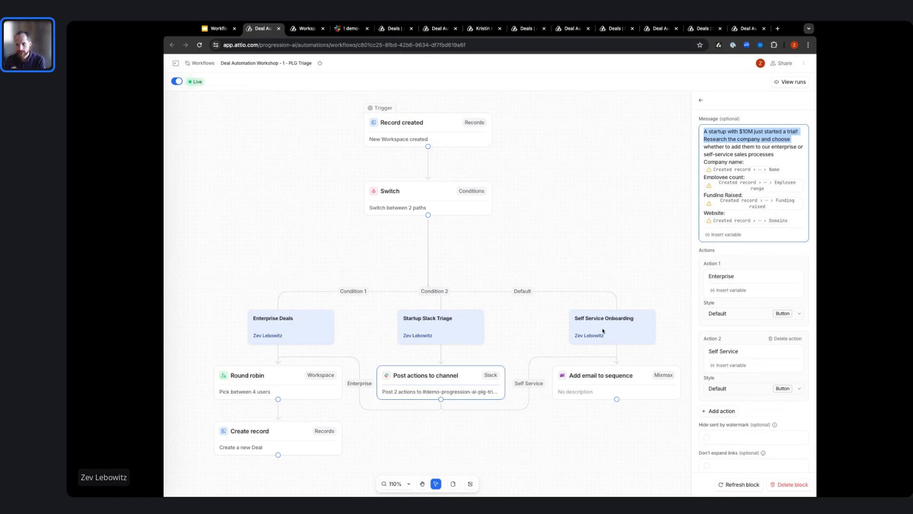
left_click(434, 208)
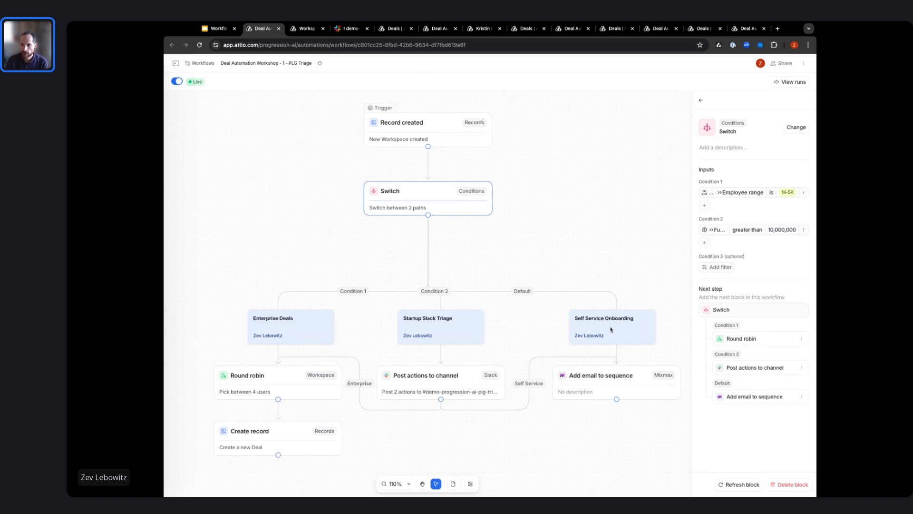
mouse_move(637, 377)
Step: Create a new record in the Workspaces list, entering a workspace ID and linking the existing company Defacto (getdefacto.com)
left_click(306, 29)
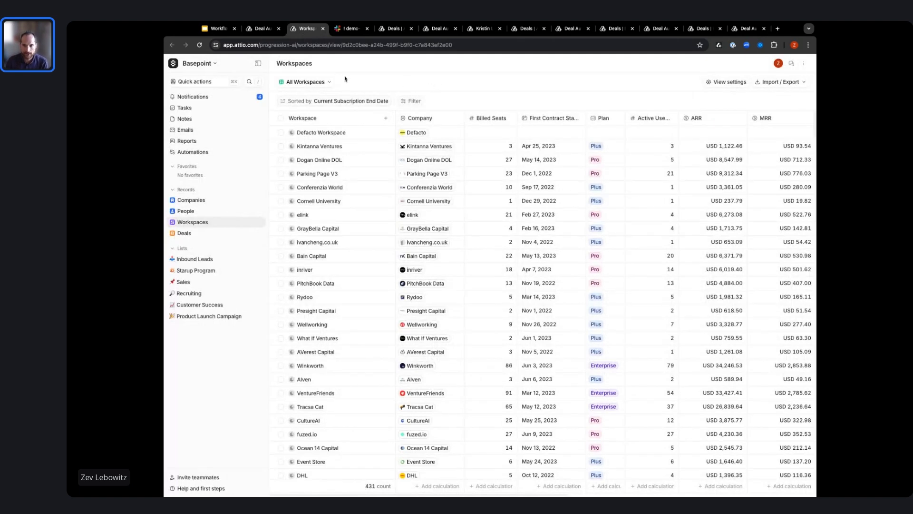
left_click(387, 120)
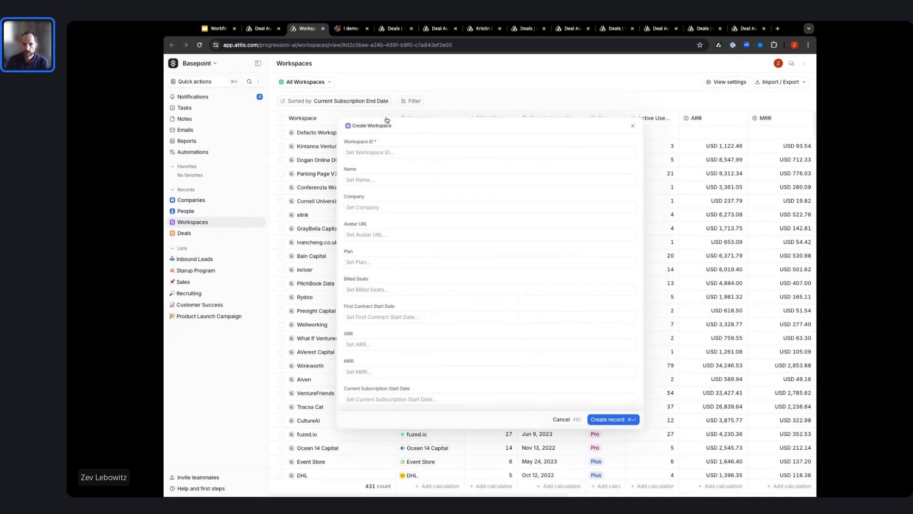
left_click(370, 153)
type("157895")
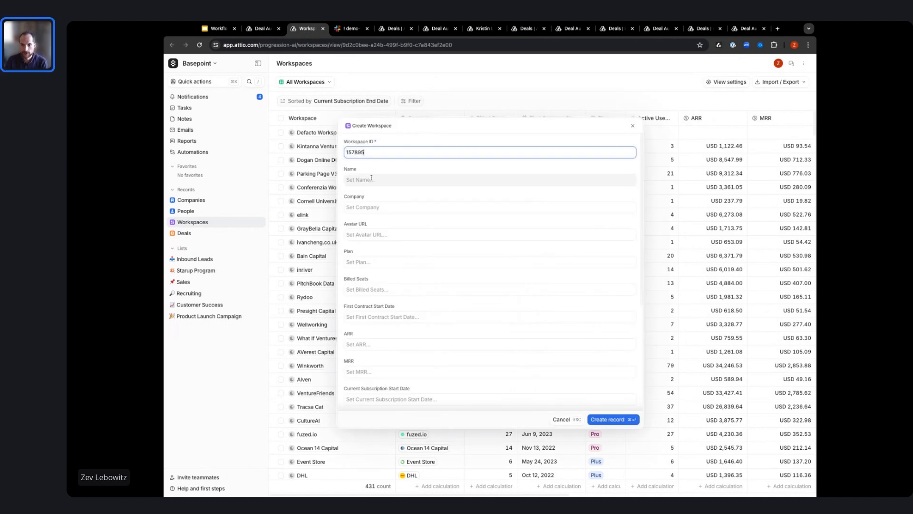
left_click(378, 208)
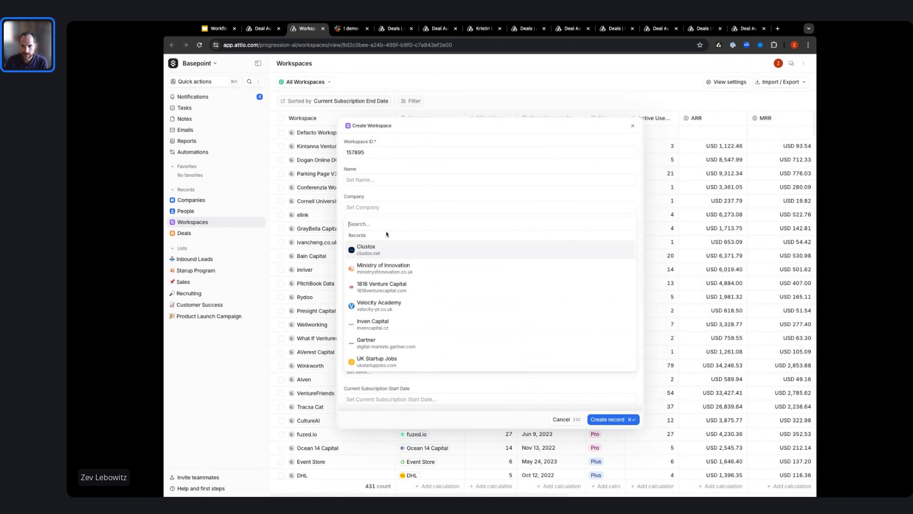
type("defact")
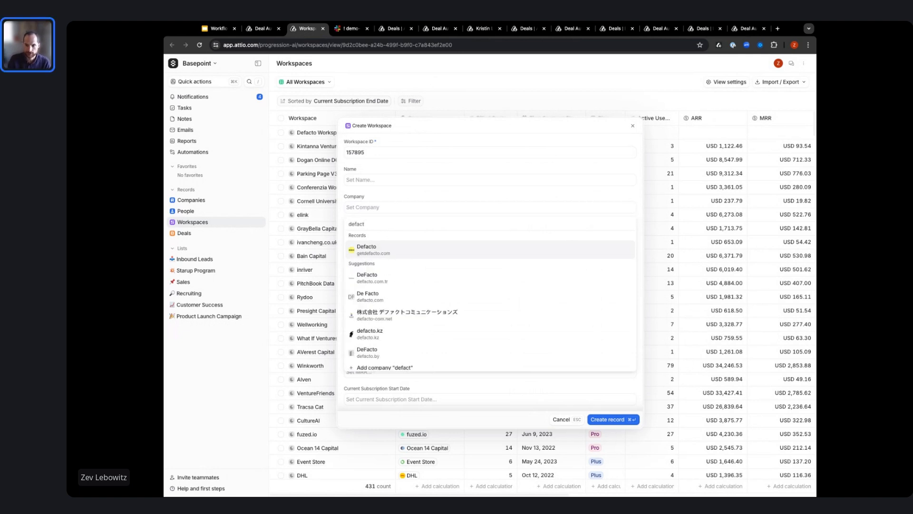
left_click(372, 249)
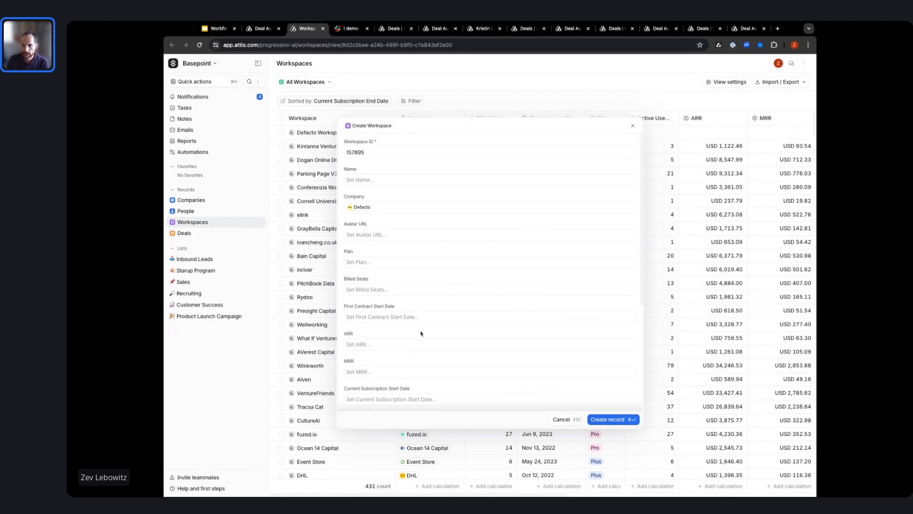
left_click(610, 420)
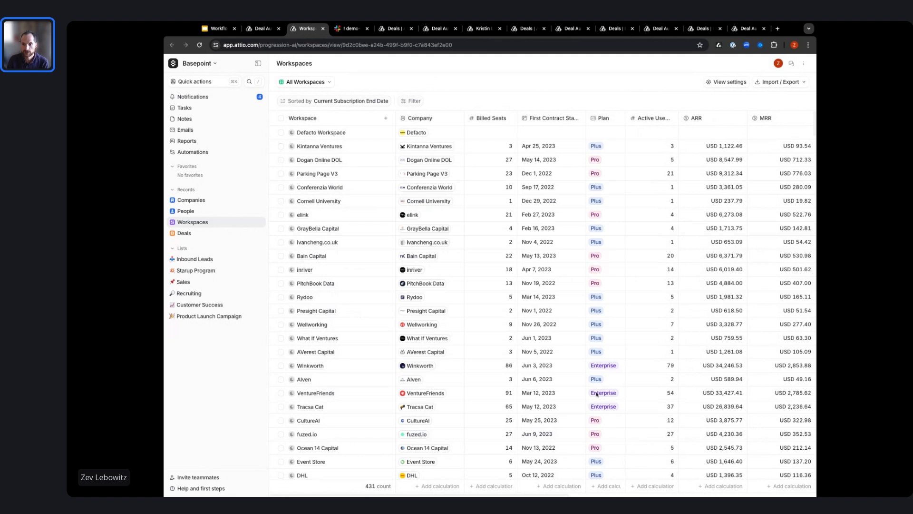
Step: Switch to Slack and choose Enterprise for the newest Defacto message in the #demo-progression-ai-plg-triage channel
left_click(347, 29)
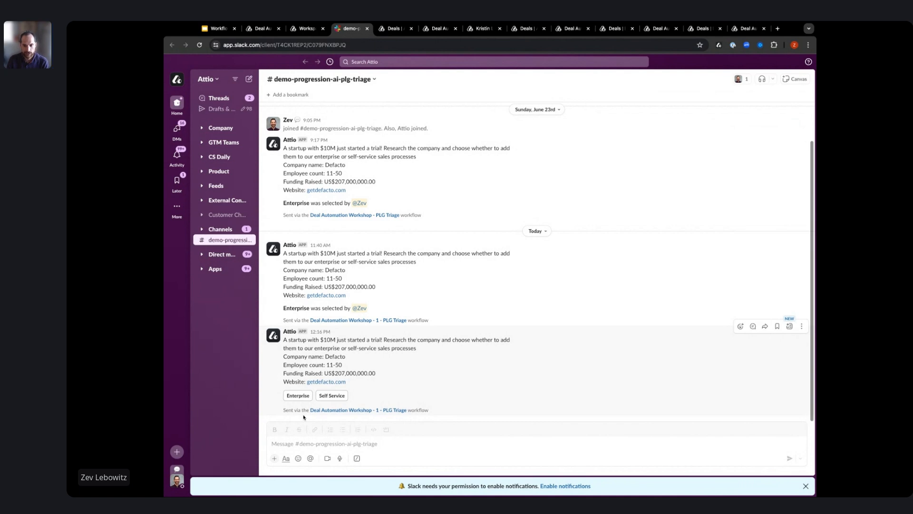
left_click_drag(335, 340, 396, 340)
left_click(395, 341)
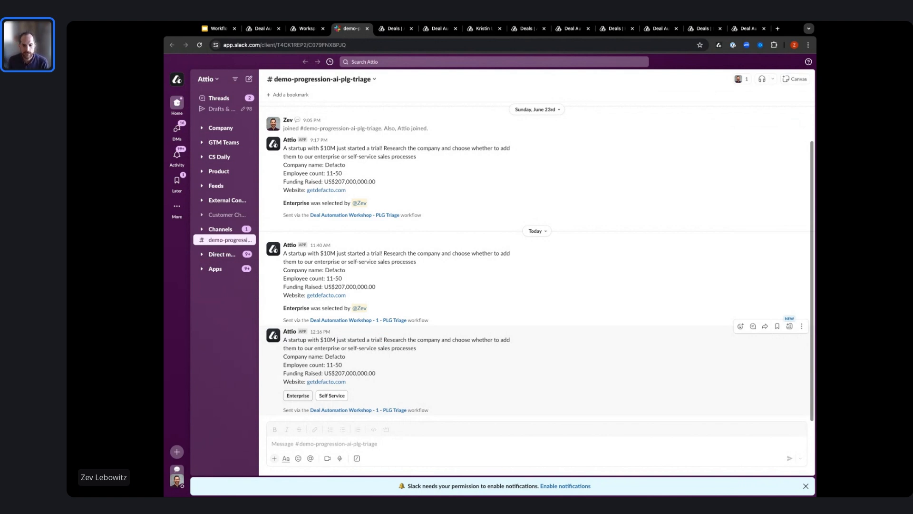
left_click(299, 396)
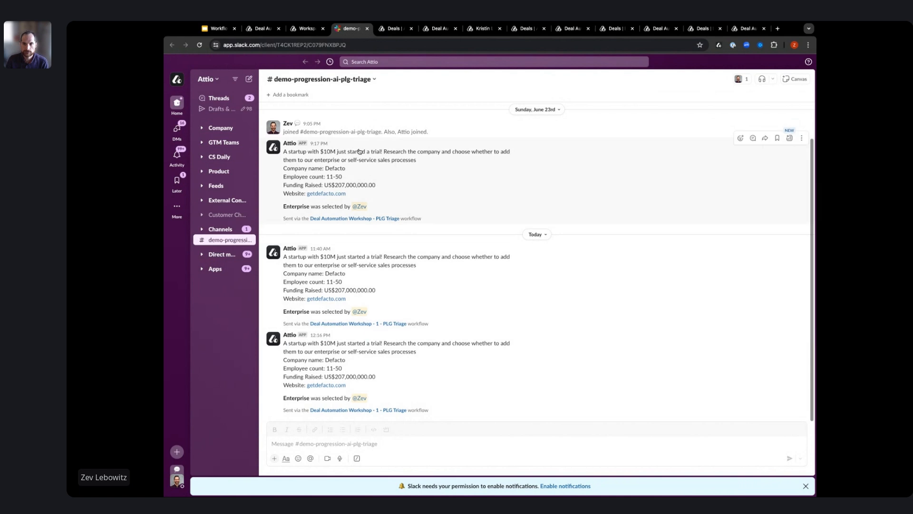
Step: Switch back to Attio, check the newest Defacto deal against the PLG Triage workflow, and view the Create Deal from Person workflow
left_click(388, 32)
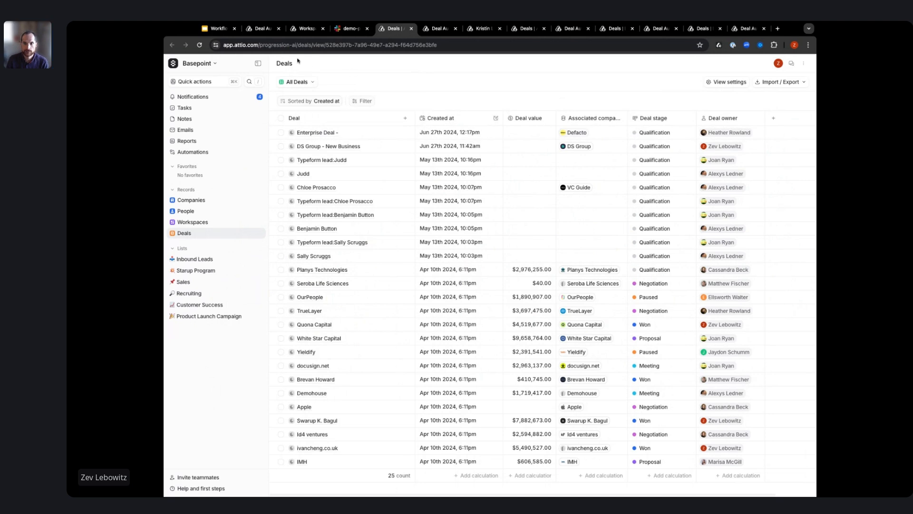
left_click(257, 29)
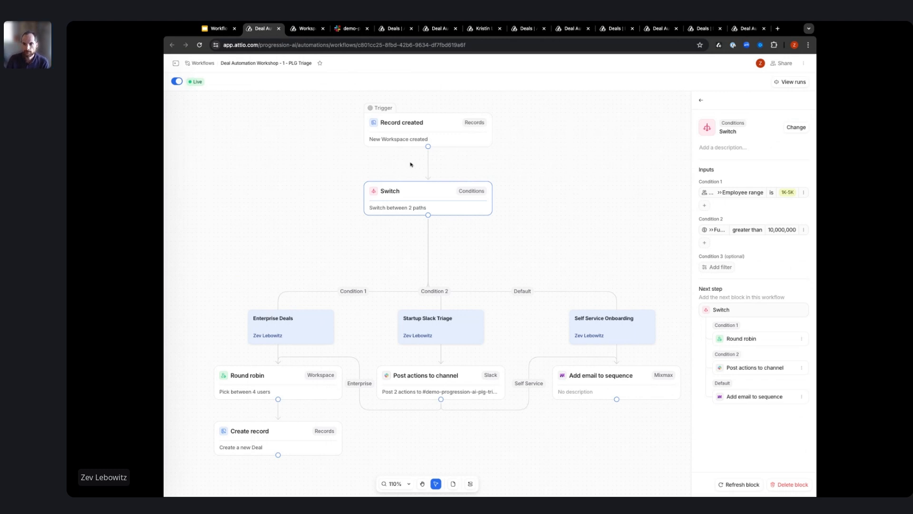
left_click(391, 30)
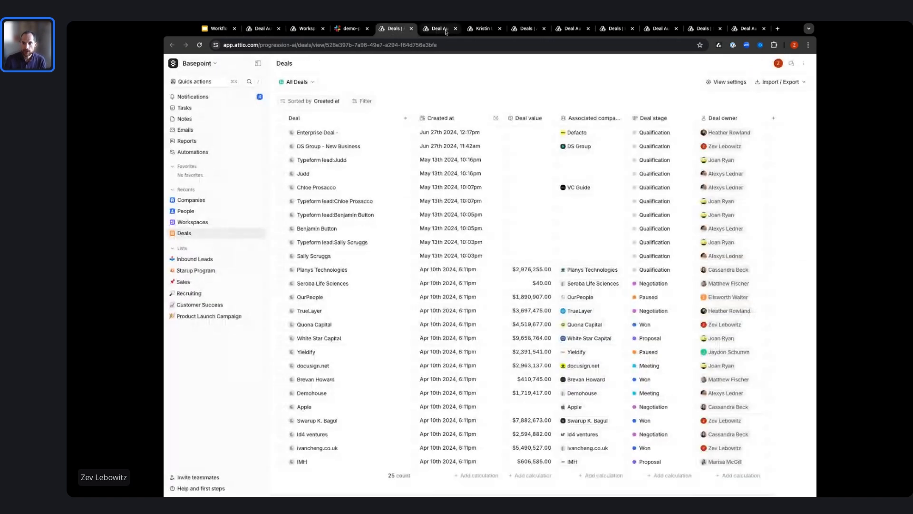
left_click(436, 28)
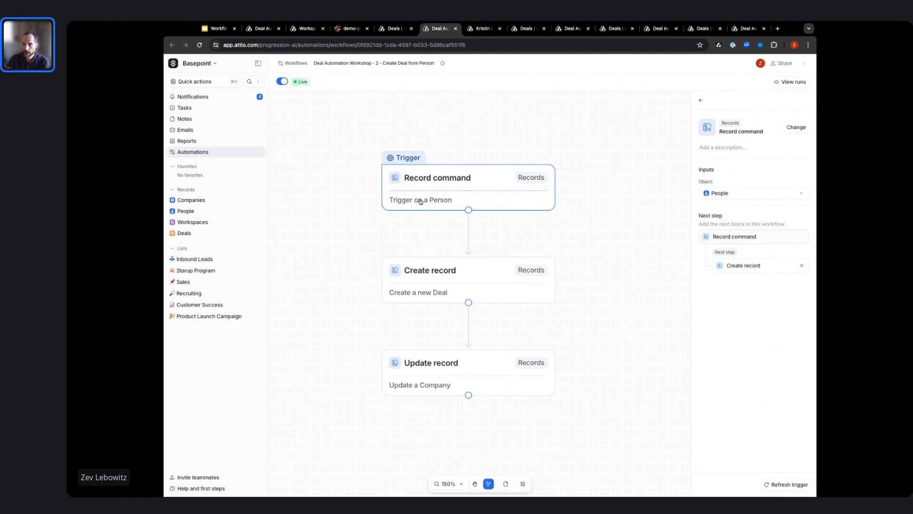
Step: Select the first two people in Recently Contacted People as well, check the workflows available for the selection, and open the first person's record
left_click(477, 32)
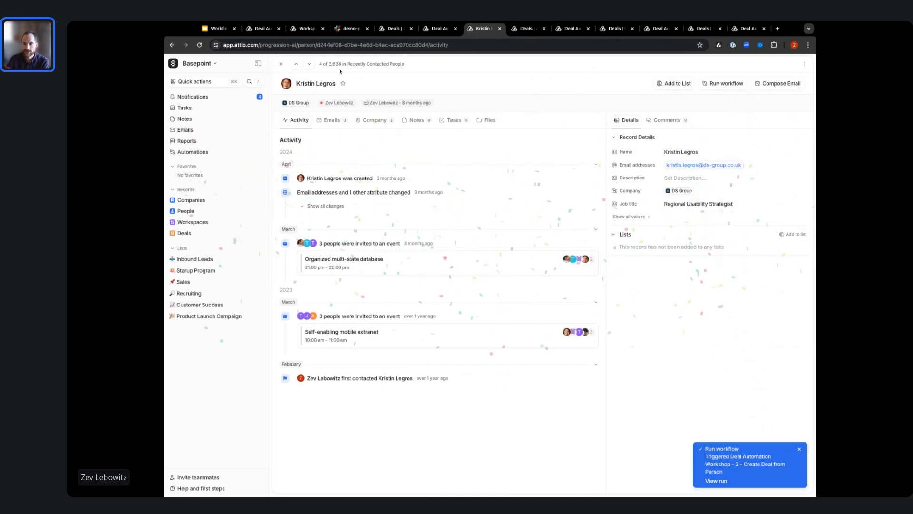
left_click(281, 65)
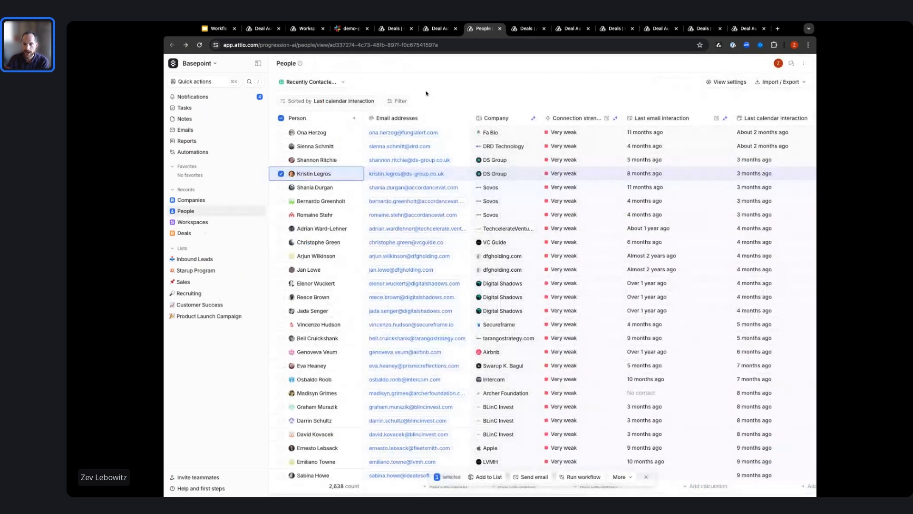
left_click(281, 133)
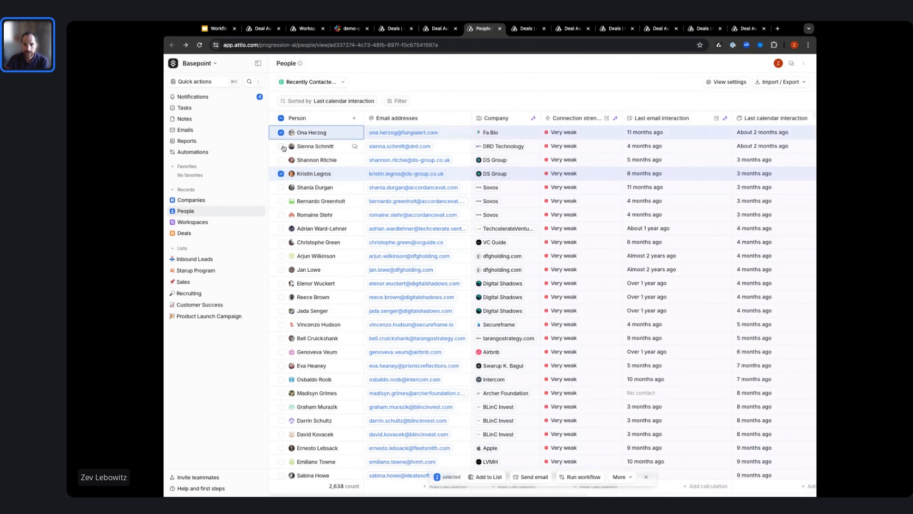
left_click(281, 146)
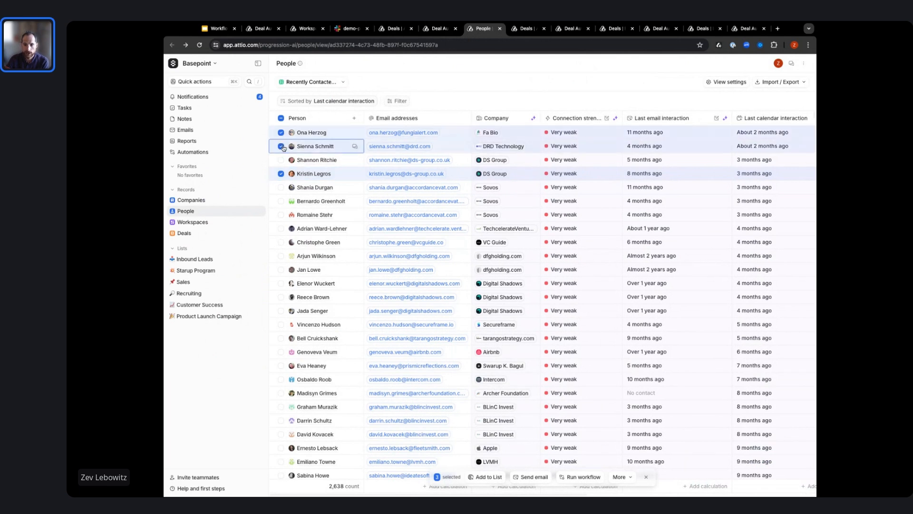
left_click(579, 478)
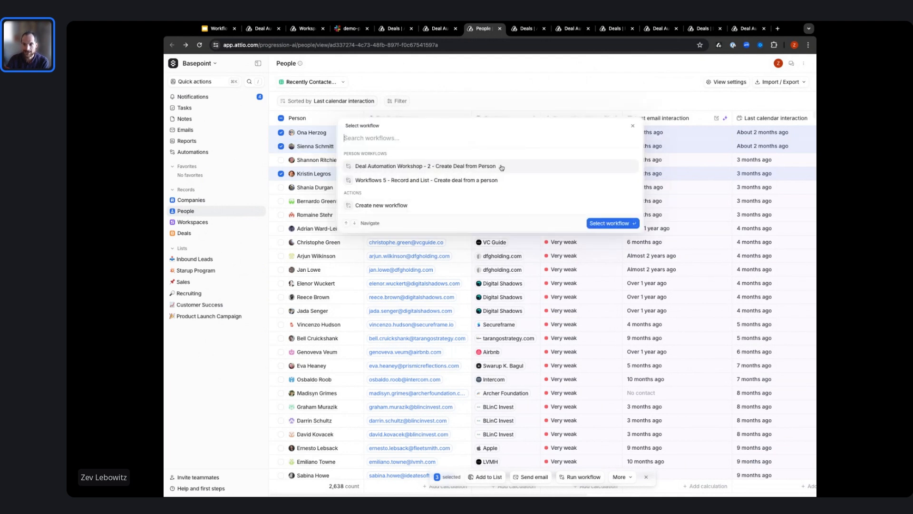
left_click(453, 70)
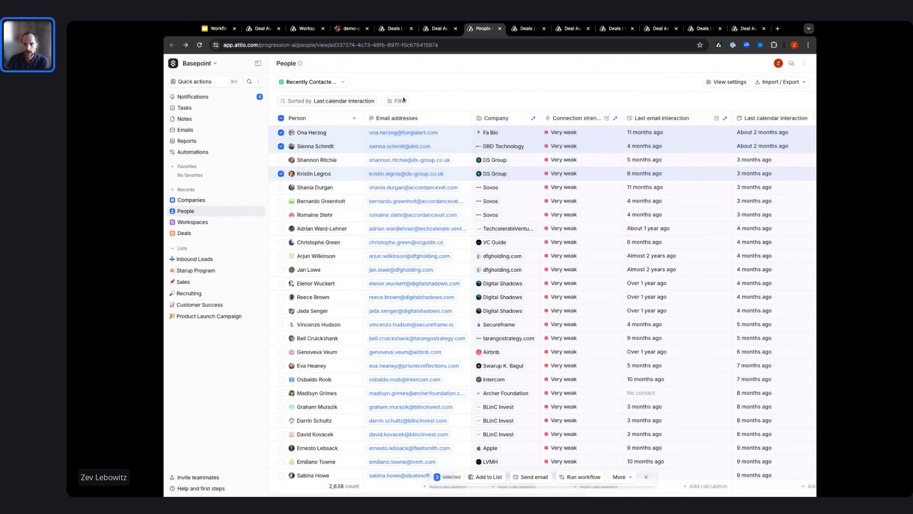
left_click(316, 133)
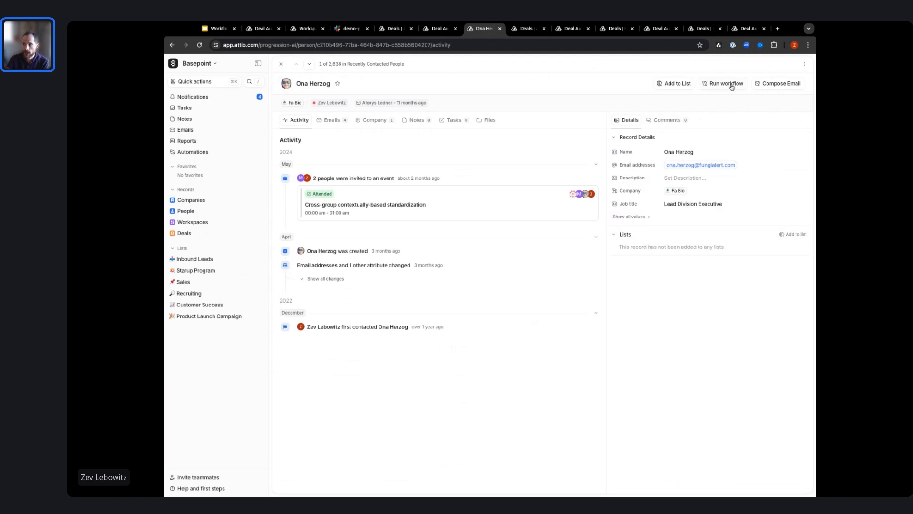
Step: Examine the inputs of the Create record and Update record blocks in the Create Deal from Person workflow
left_click(439, 30)
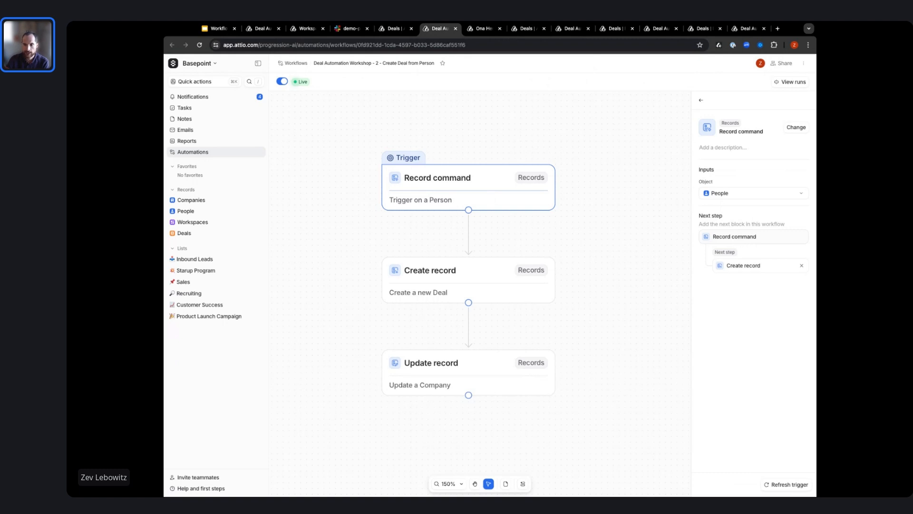
scroll(486, 197, "up", 2)
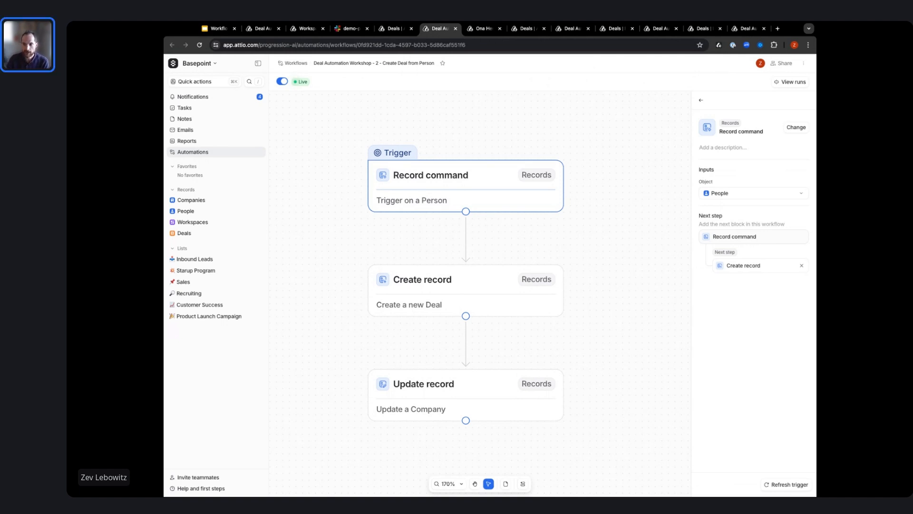
left_click(547, 305)
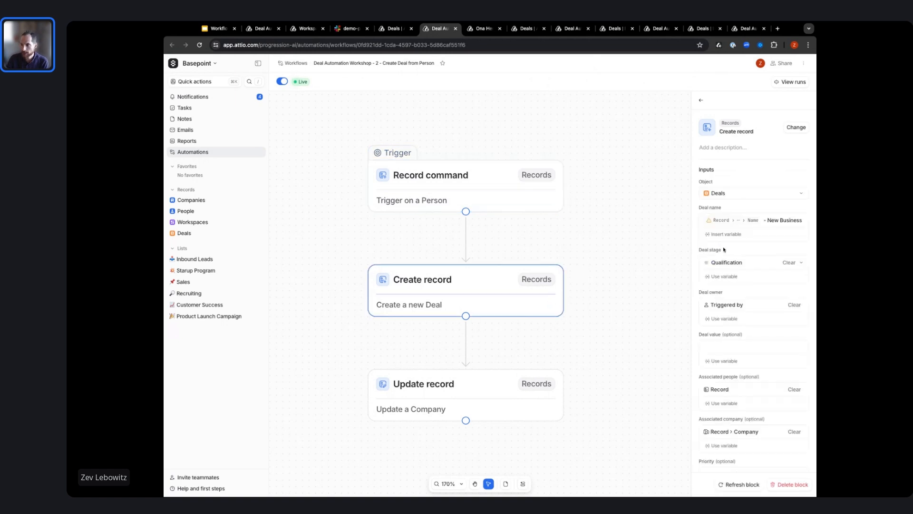
scroll(736, 322, "down", 2)
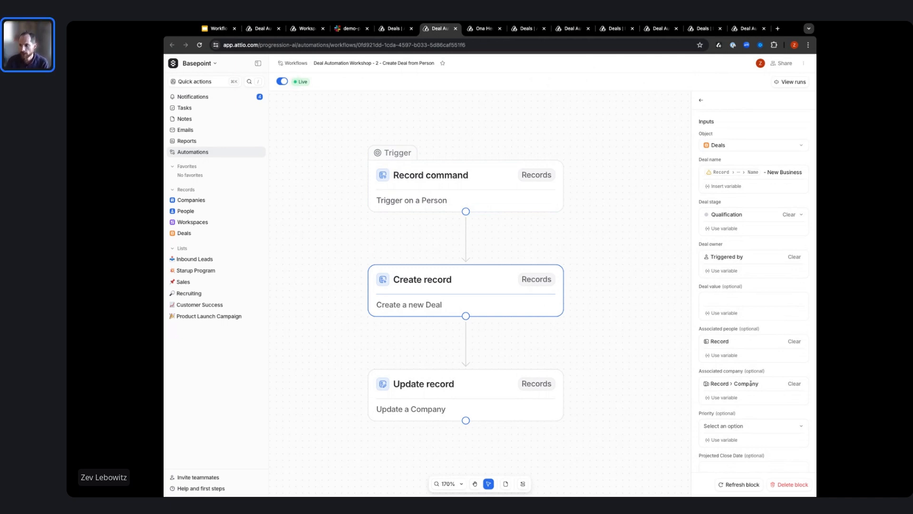
scroll(750, 383, "down", 1)
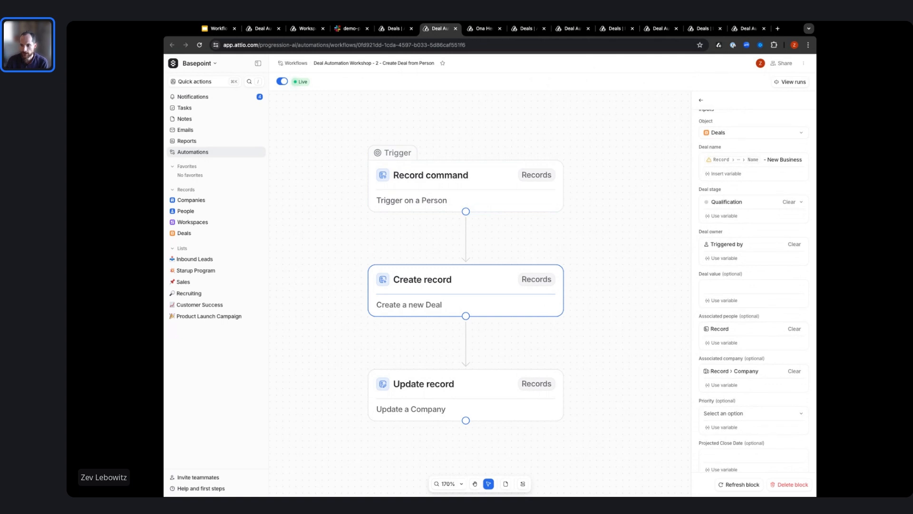
left_click(475, 398)
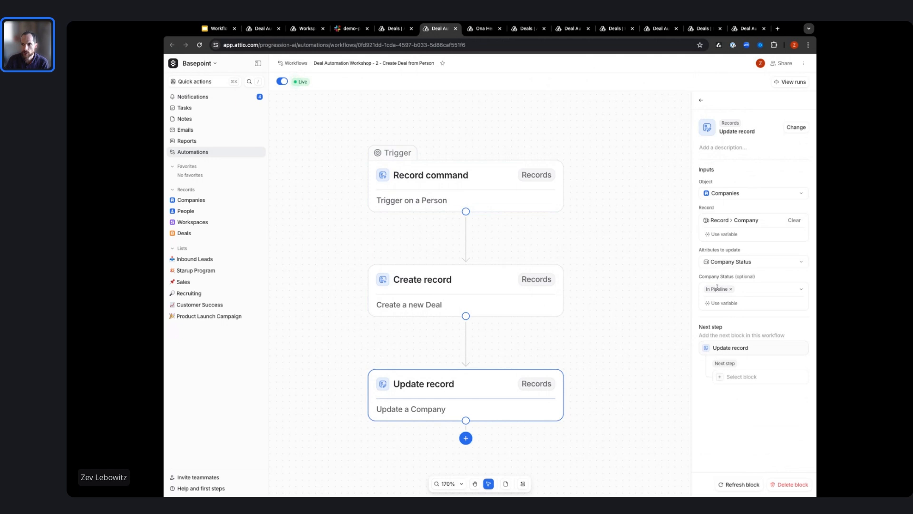
Step: Run "Deal Automation Workshop - 2 - Create Deal from Person" on the first person's record and check the All Deals view for the new deal
left_click(482, 29)
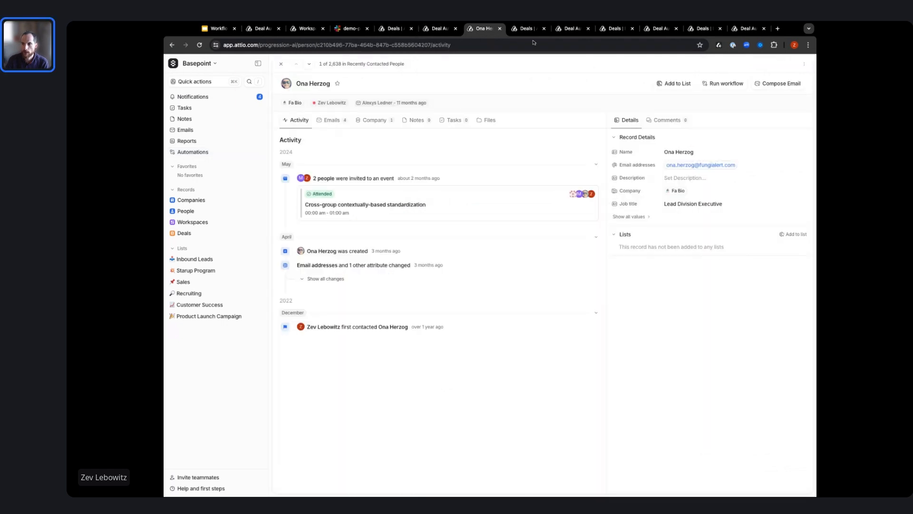
left_click(729, 85)
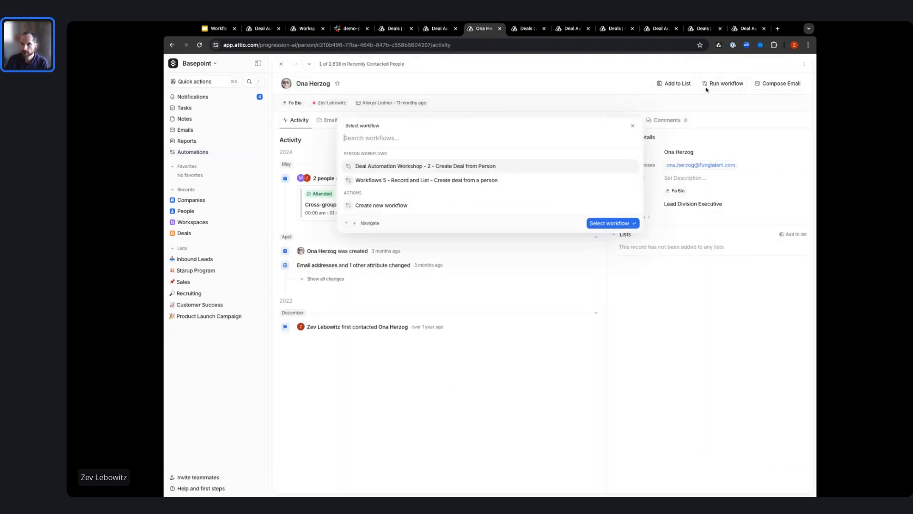
left_click(457, 167)
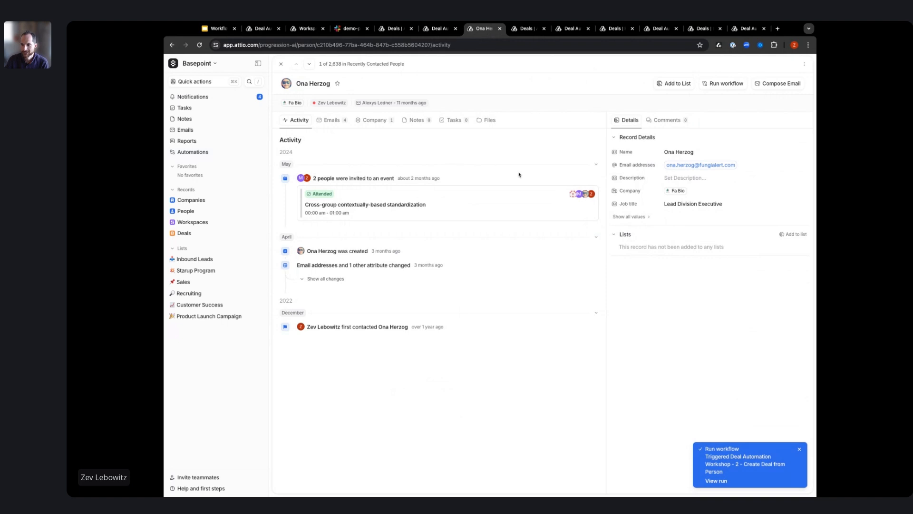
left_click(522, 28)
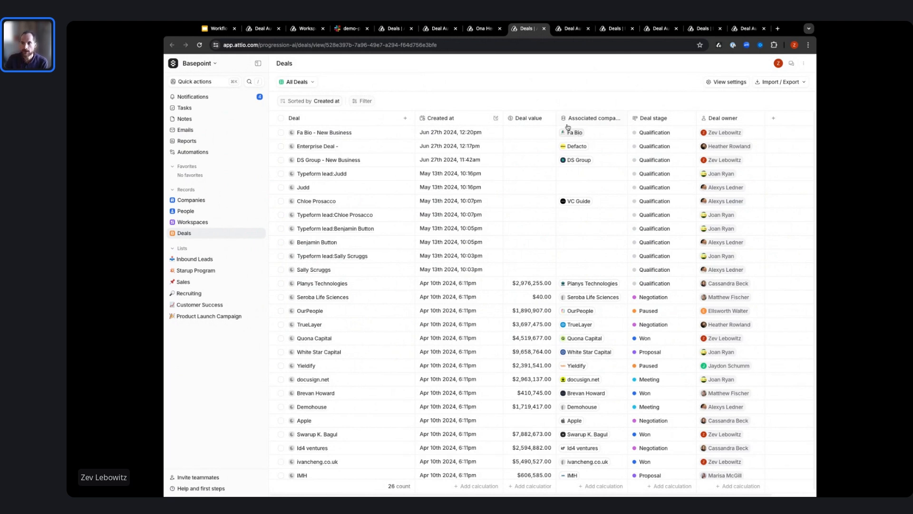
Step: View the Customer Success Handoff workflow and examine its Record updated trigger and the Filter block's condition
key("ctrl+Tab")
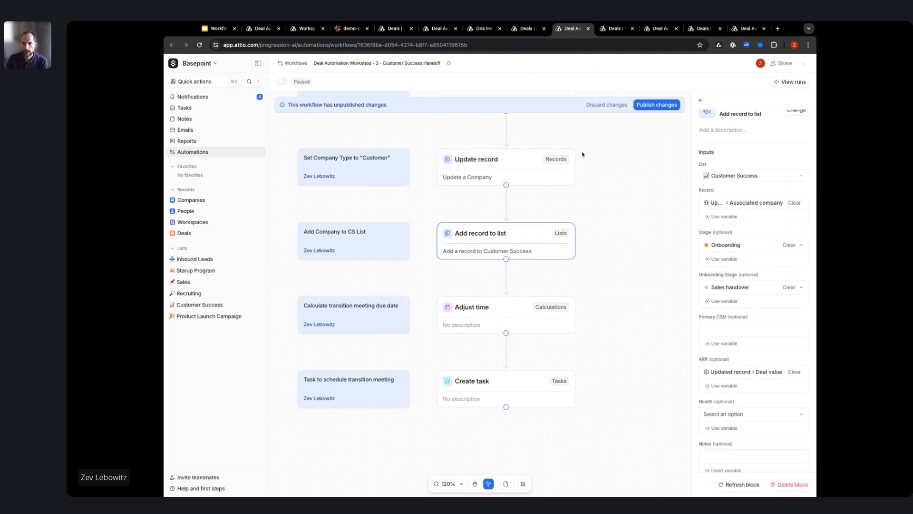
scroll(582, 154, "up", 5)
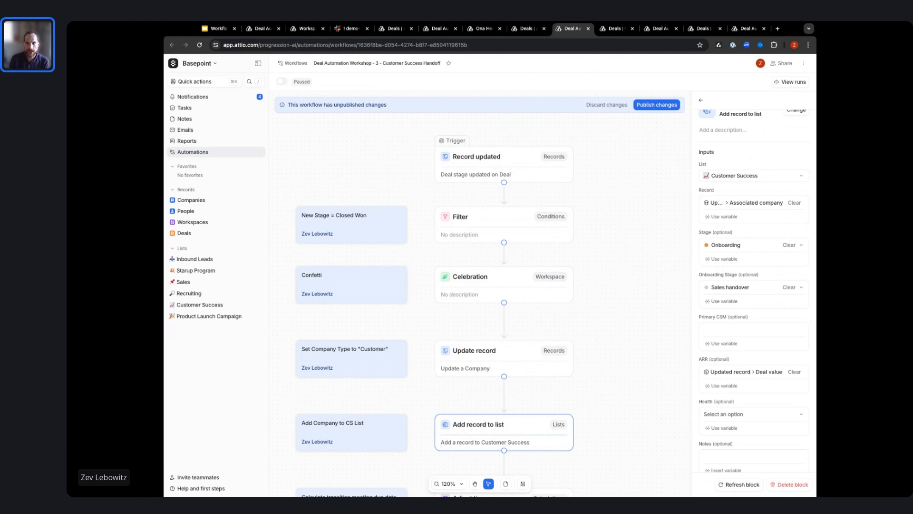
left_click(504, 170)
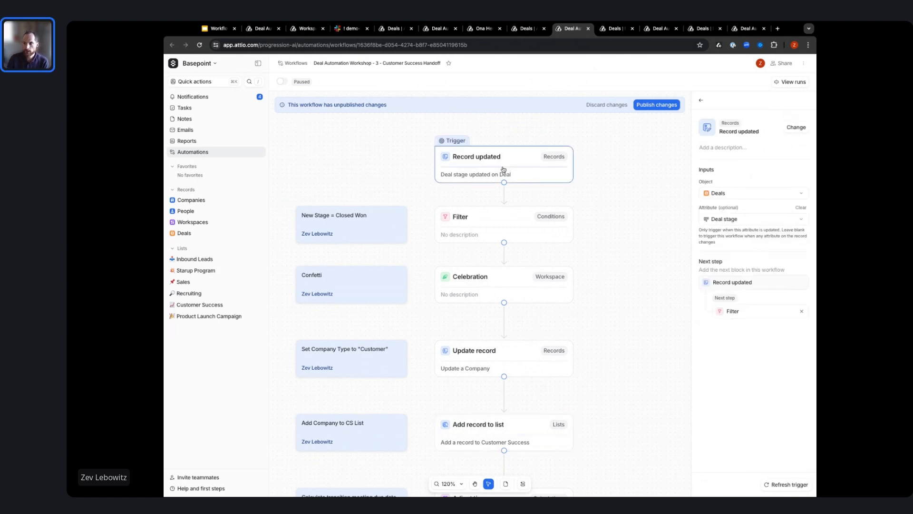
scroll(481, 294, "left", 1)
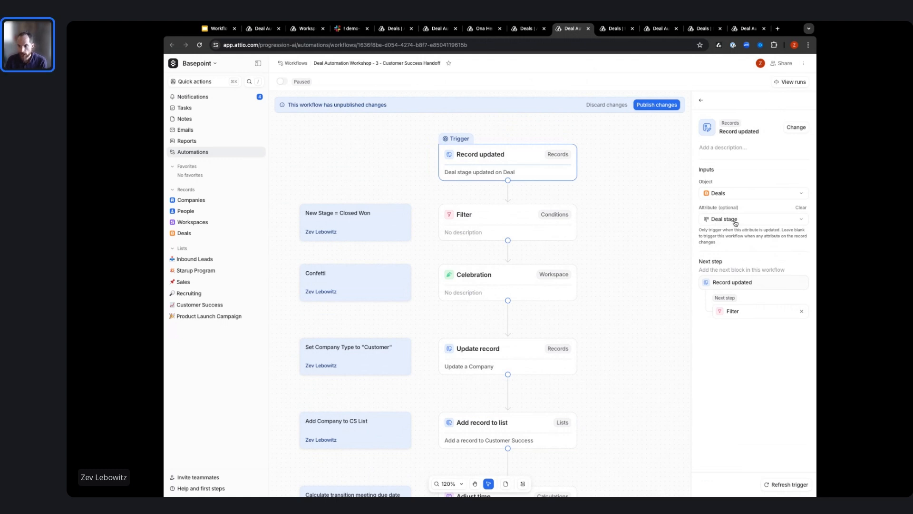
left_click(499, 219)
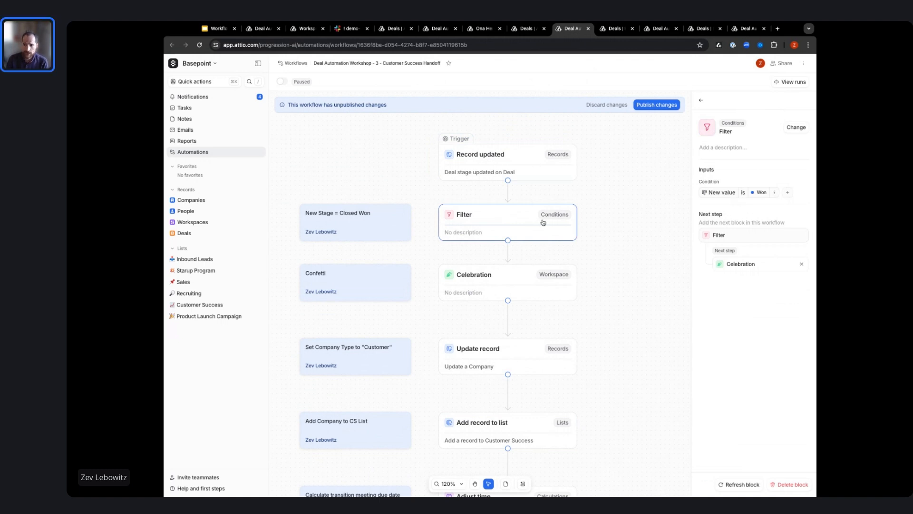
scroll(543, 222, "down", 1)
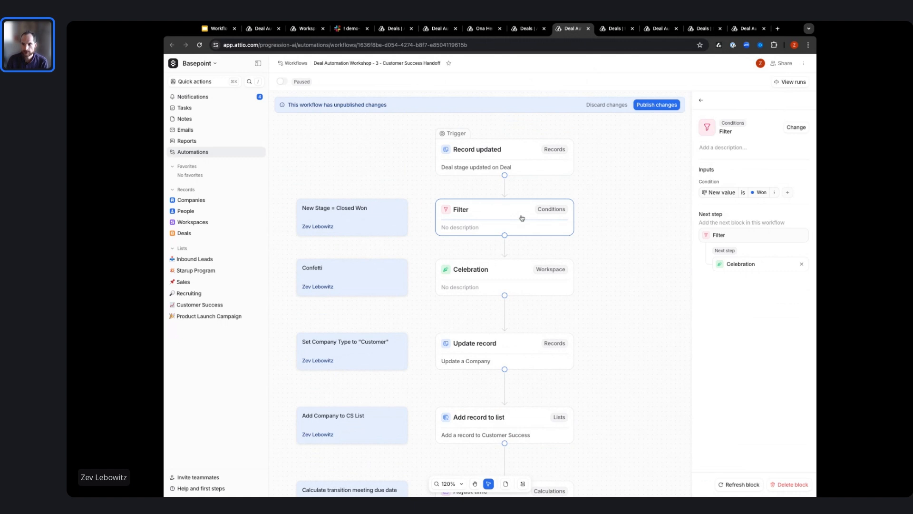
Step: Examine the Celebration block's type and target, and the Update record block's object and attribute settings
scroll(518, 226, "down", 1)
left_click(499, 270)
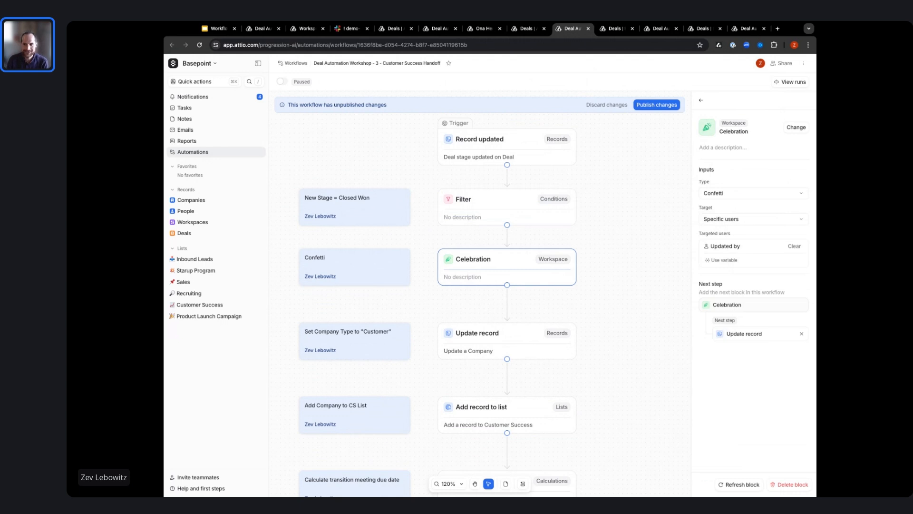
scroll(481, 294, "down", 1)
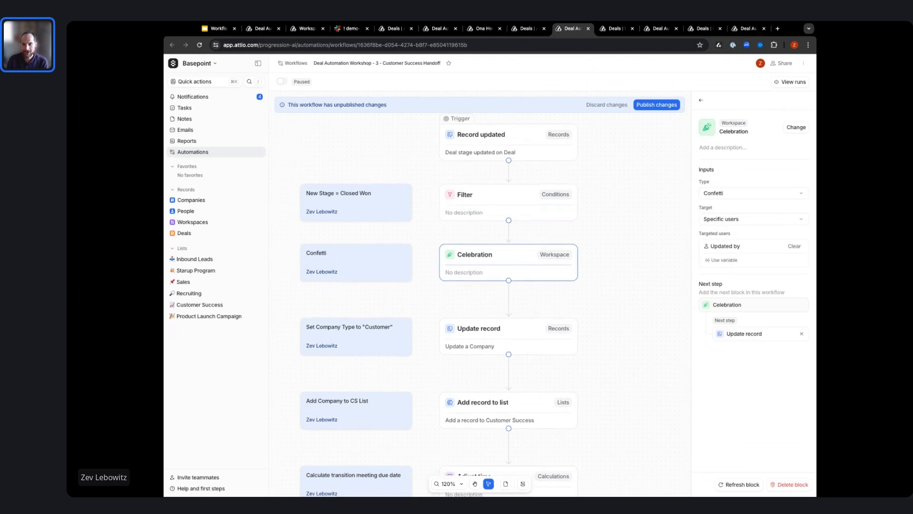
scroll(480, 304, "down", 2)
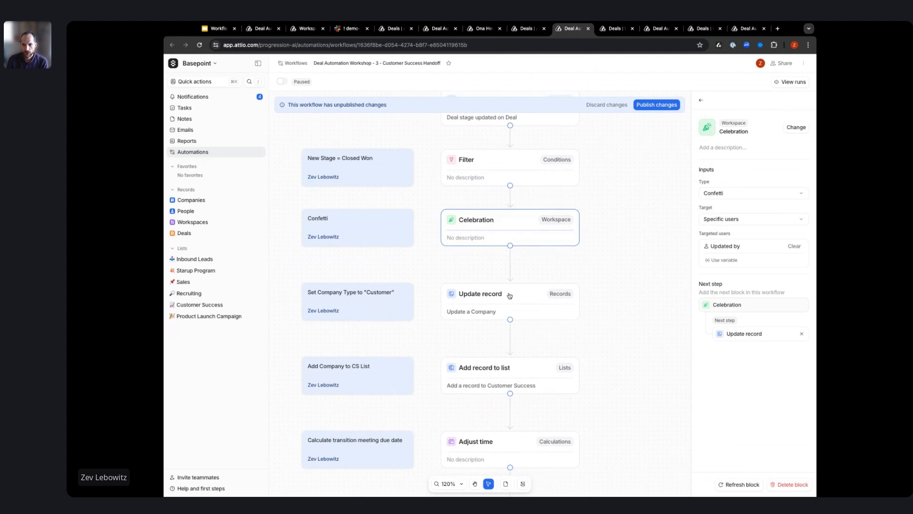
left_click(508, 300)
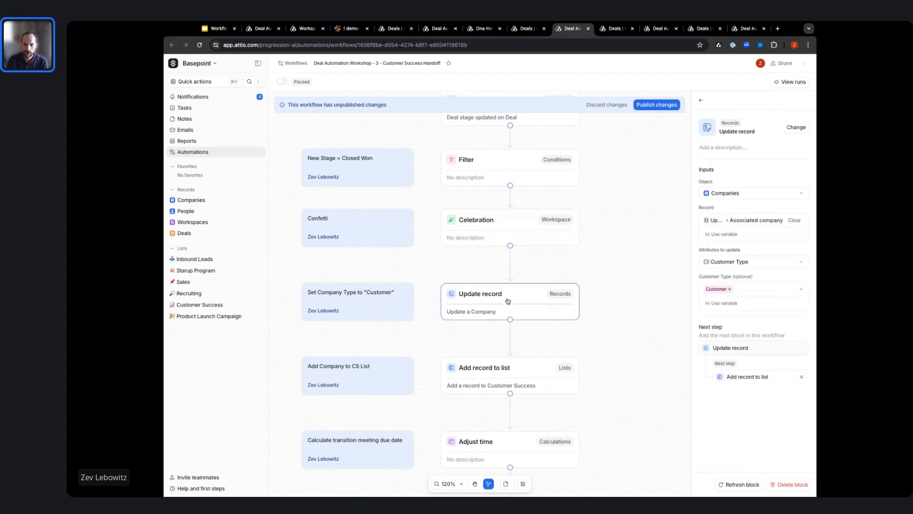
scroll(523, 297, "down", 1)
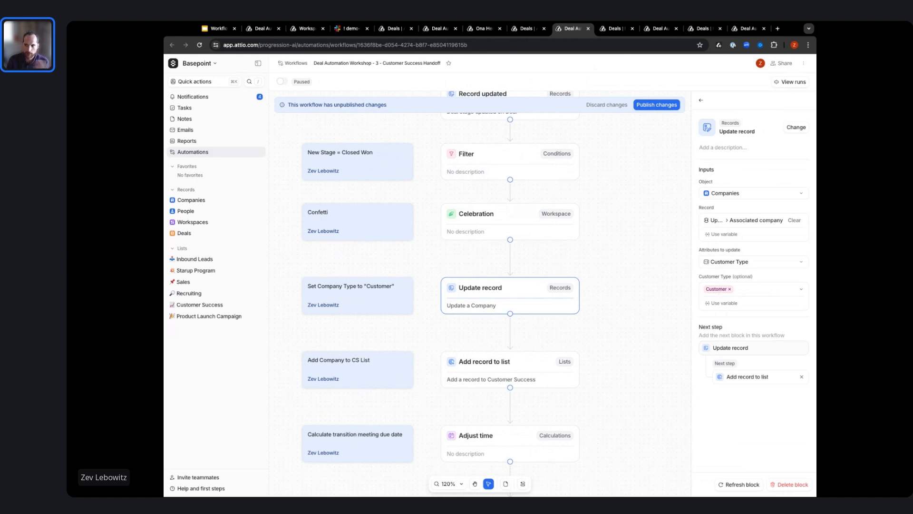
scroll(574, 278, "down", 3)
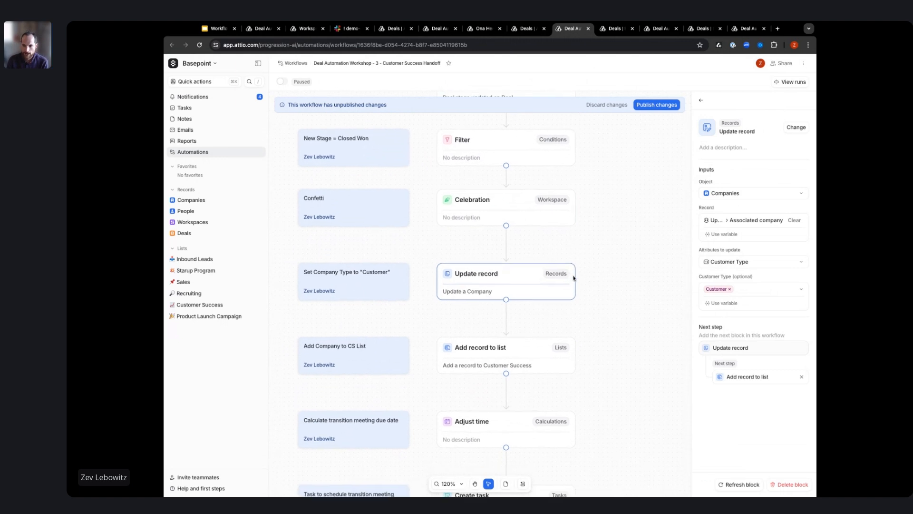
scroll(574, 278, "down", 2)
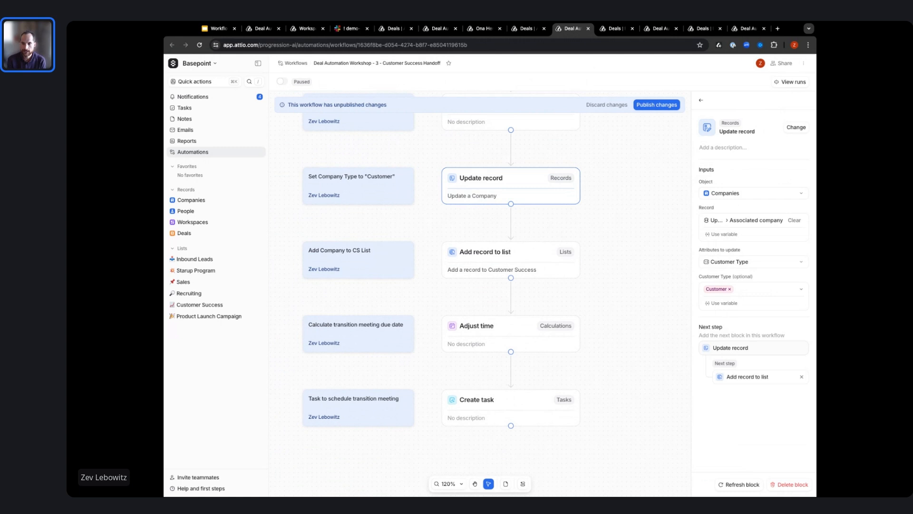
Step: Examine the Add record to list block's list, record, stage, onboarding stage and ARR inputs
left_click(494, 258)
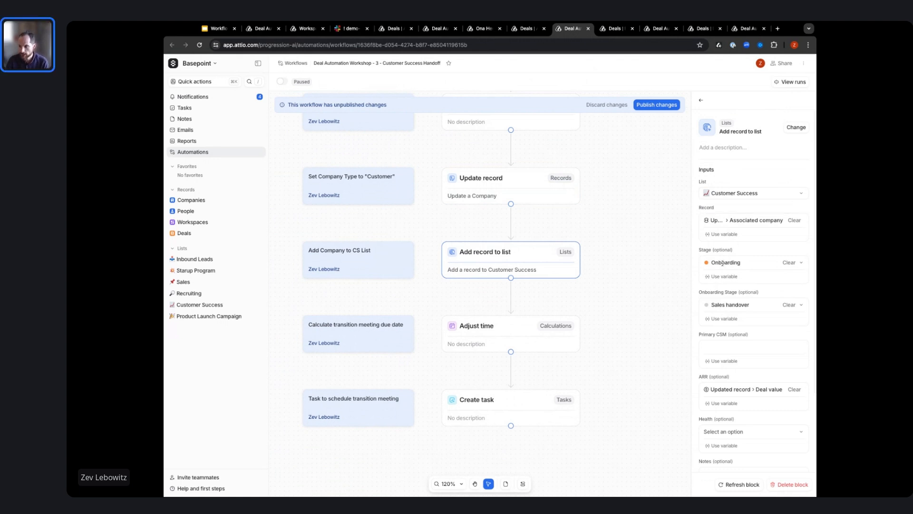
scroll(730, 286, "down", 3)
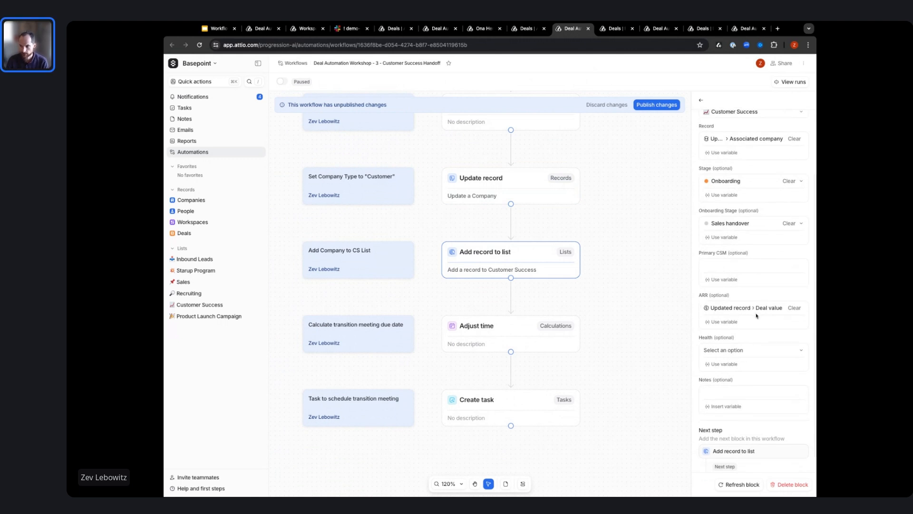
scroll(761, 316, "down", 1)
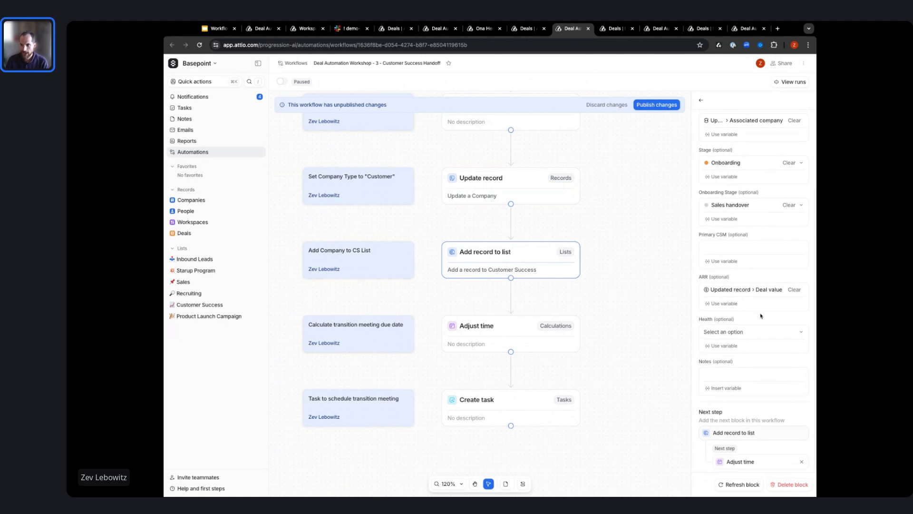
scroll(754, 290, "up", 5)
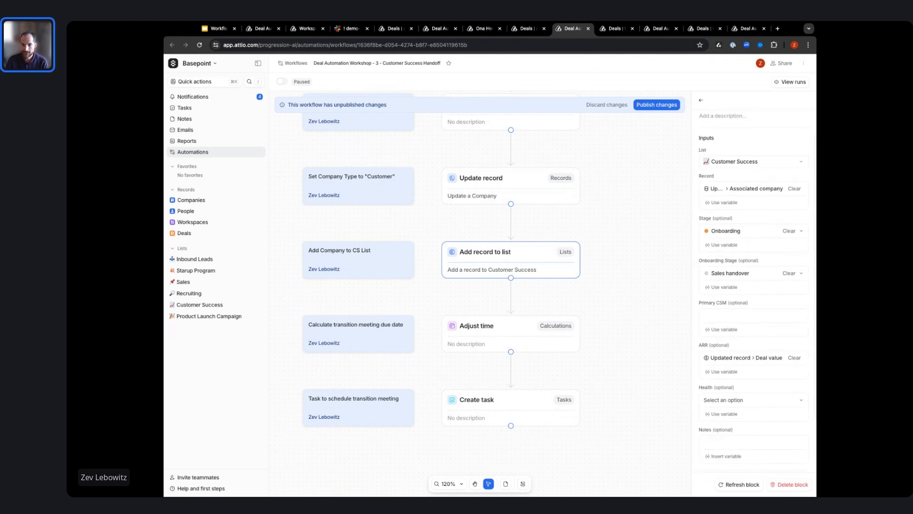
scroll(716, 307, "down", 5)
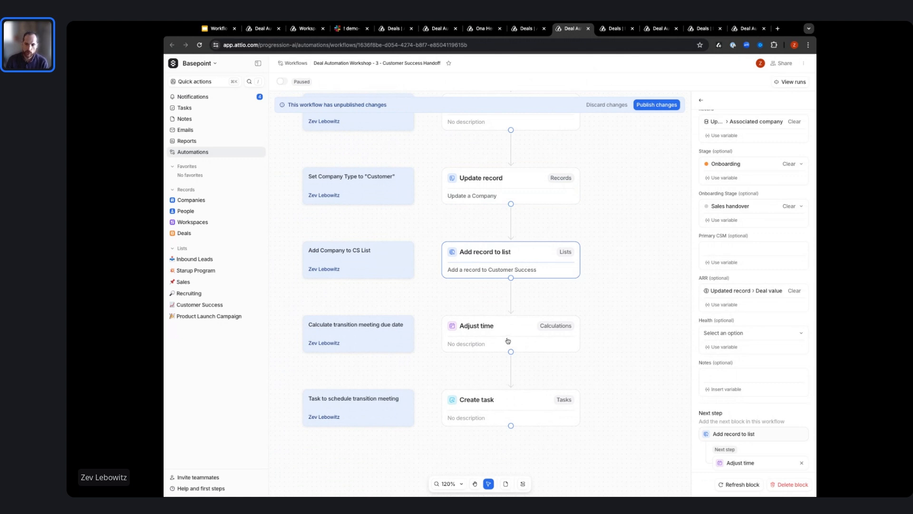
Step: Examine the Adjust time block's timestamp, offset and unit, and the Create task block's task text, due date, linked record and assignee
mouse_move(490, 405)
left_click(493, 333)
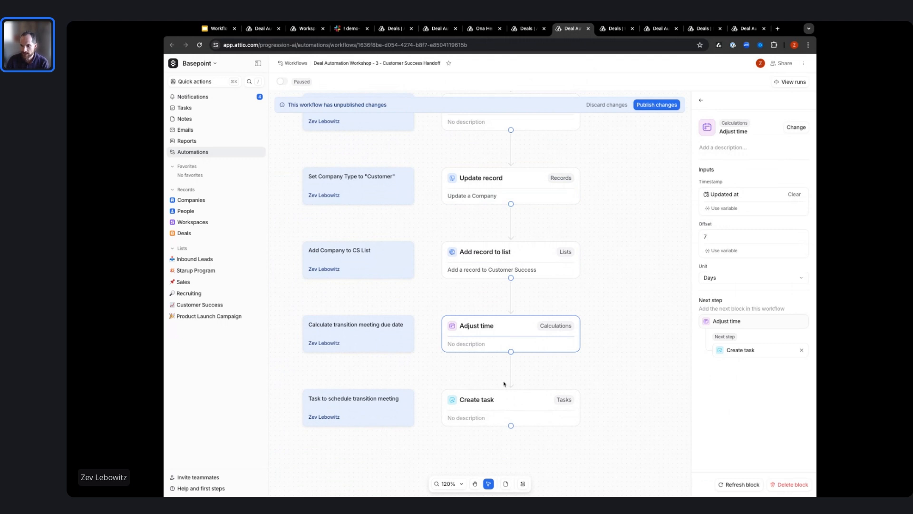
left_click(507, 404)
mouse_move(737, 196)
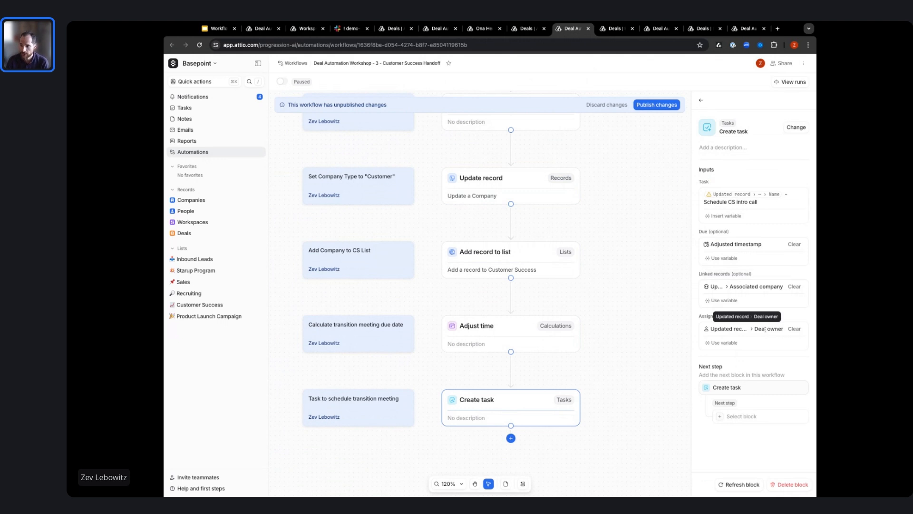
left_click_drag(761, 203, 710, 202)
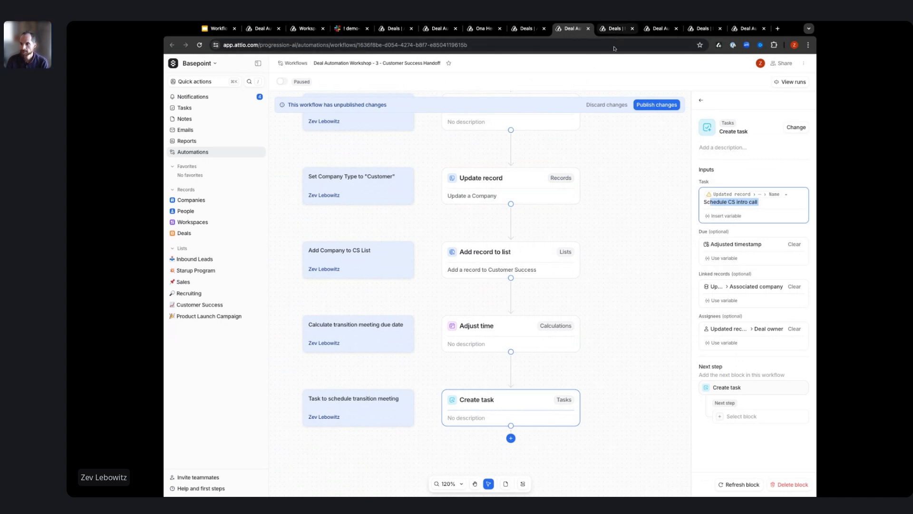
scroll(603, 178, "up", 2)
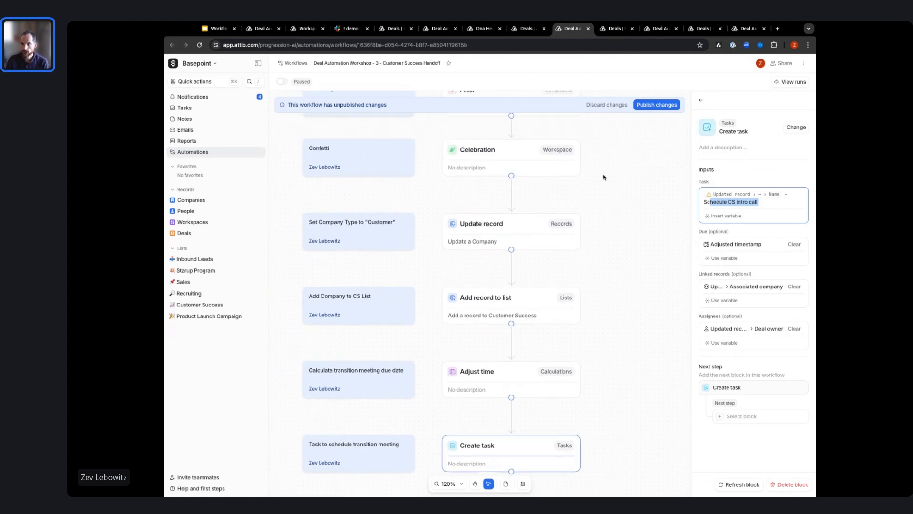
scroll(604, 177, "up", 5)
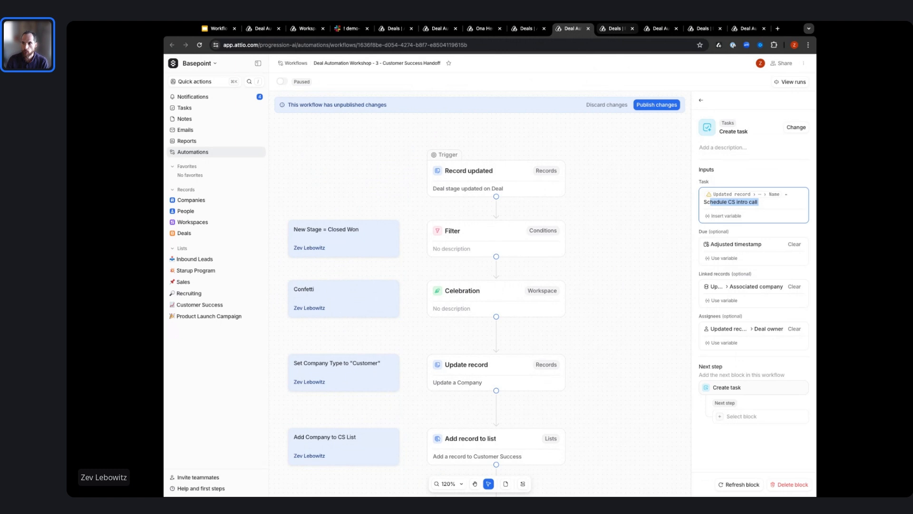
Step: View the Negotiation and Won deals on the Enterprise Deal Board and open the Apple deal's value for editing
left_click(615, 28)
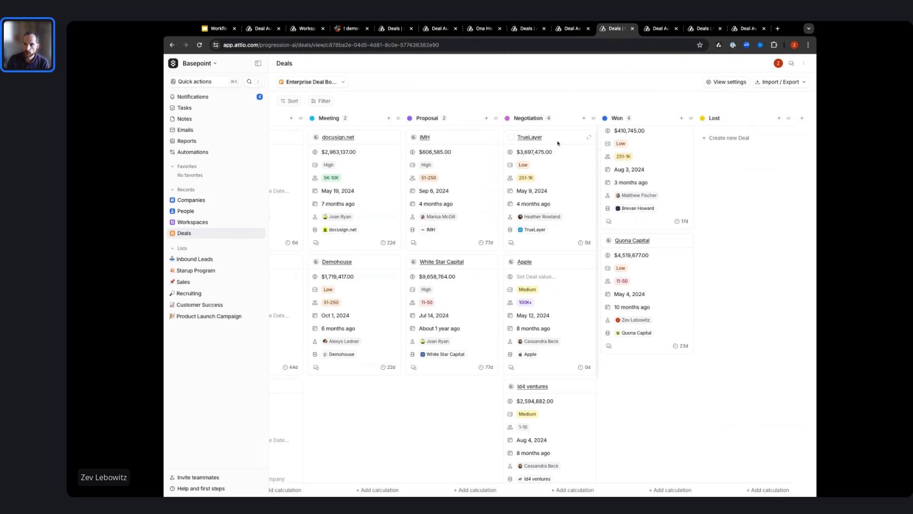
scroll(651, 180, "up", 5)
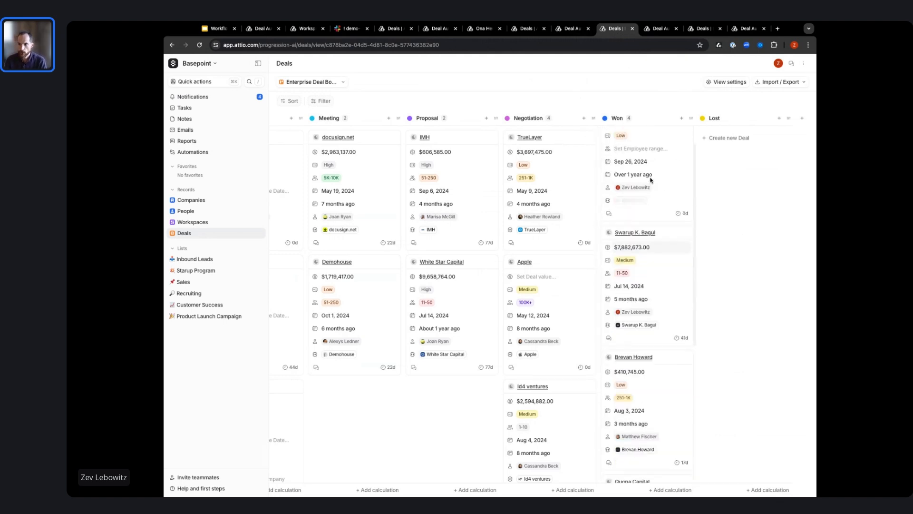
scroll(651, 179, "up", 2)
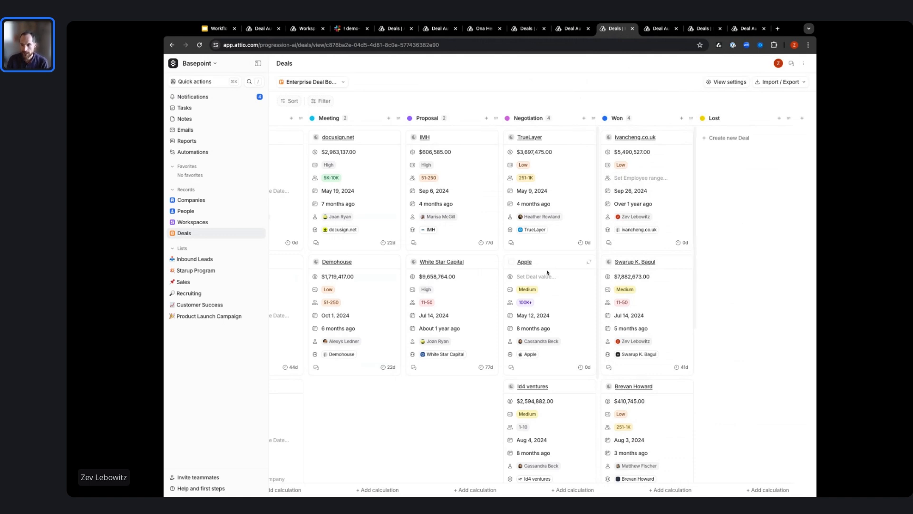
left_click(532, 280)
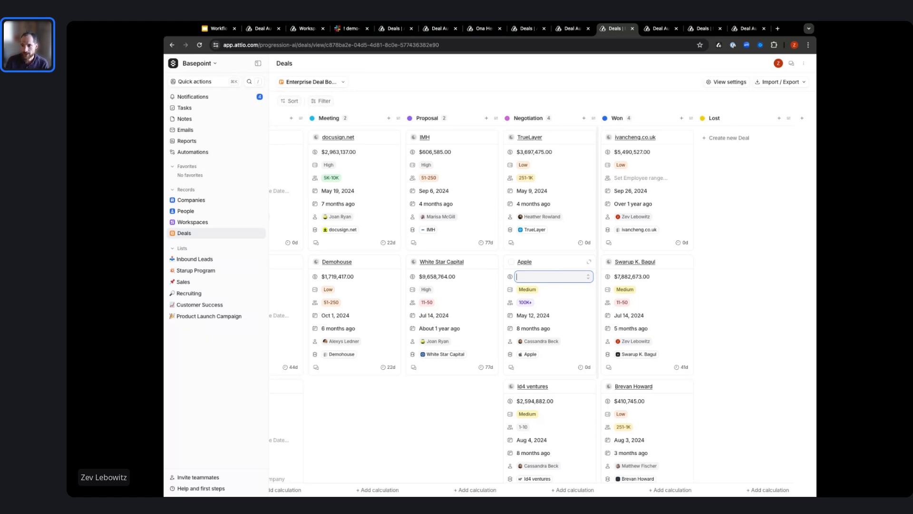
Step: View the Closed Deal Validation and Handoff workflow and examine the conditions of its Filter and If / else blocks
left_click(655, 30)
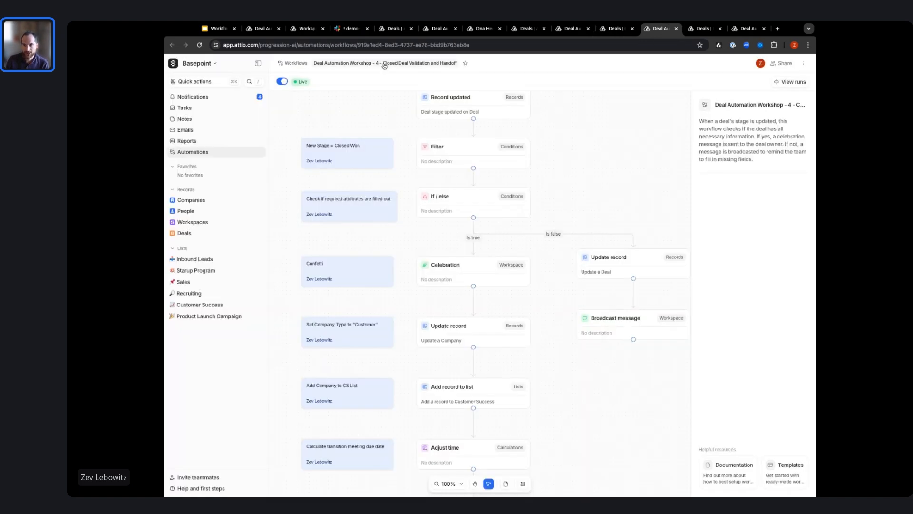
scroll(483, 233, "down", 1)
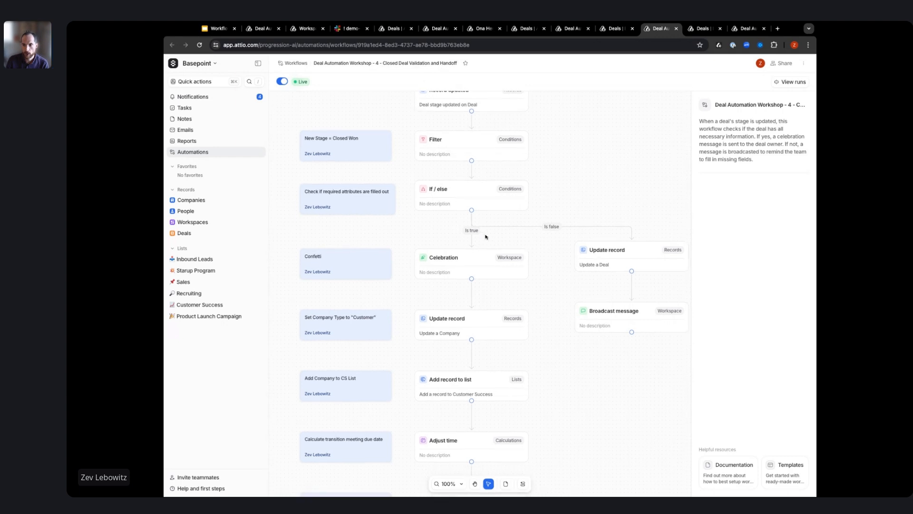
left_click(476, 196)
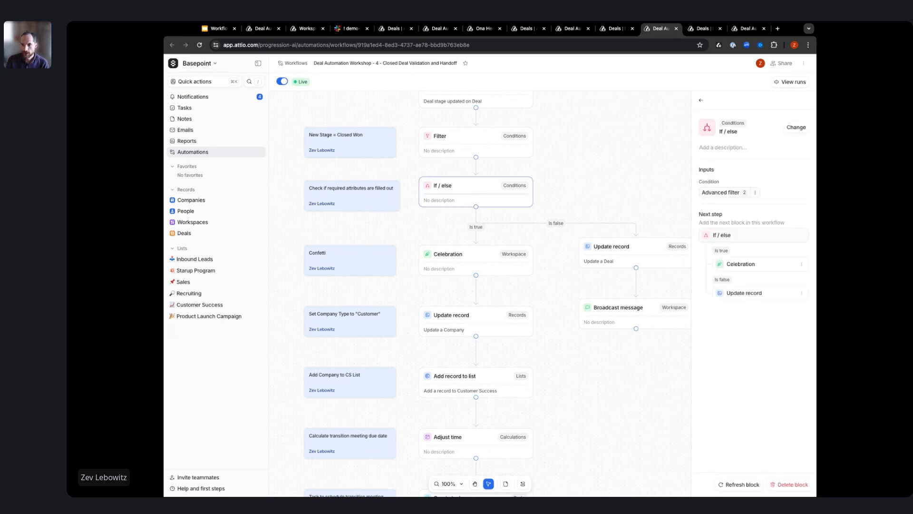
left_click(487, 178)
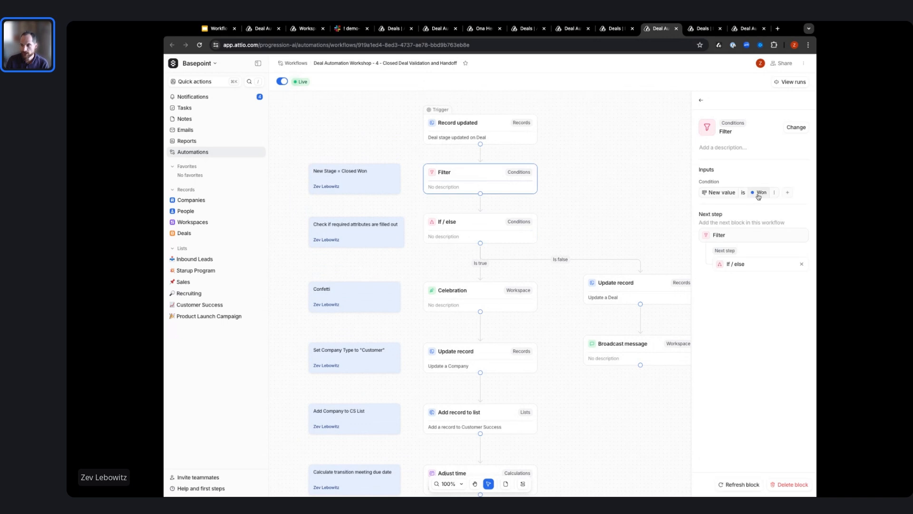
left_click(468, 228)
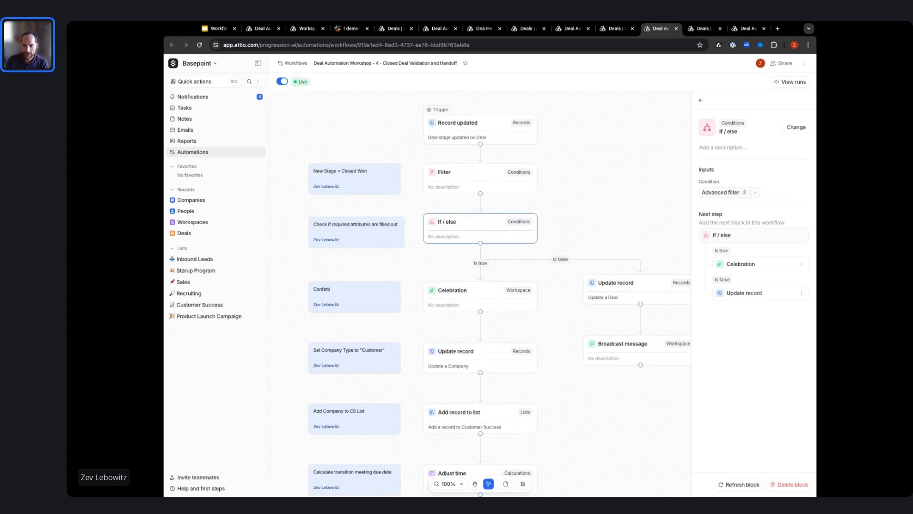
left_click(725, 193)
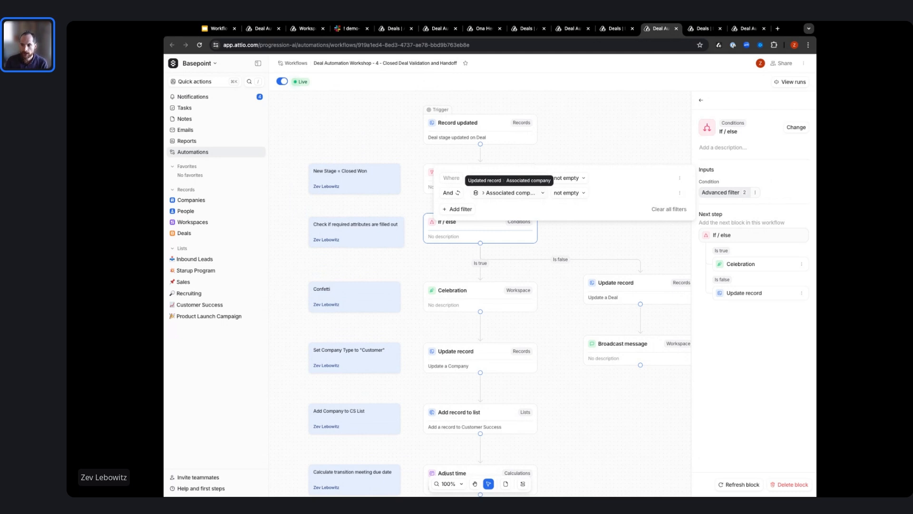
left_click(577, 145)
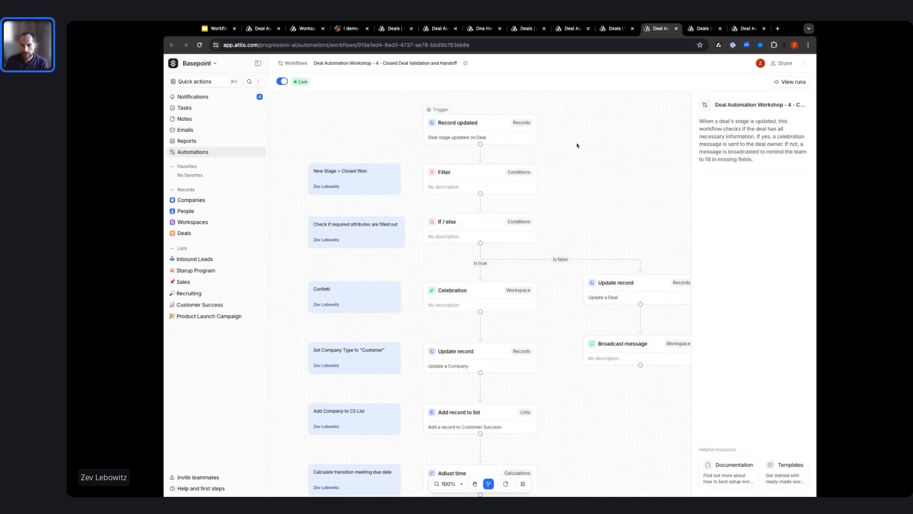
Step: Examine the "Is false" branch: the Update record block's deal stage setting and the Broadcast message block's style, target, title and description
scroll(586, 200, "right", 2)
scroll(585, 200, "down", 1)
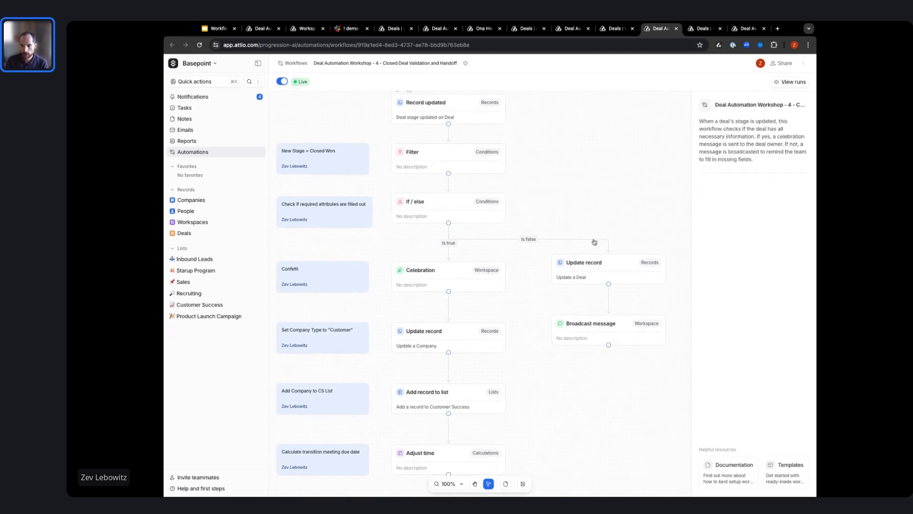
left_click(602, 271)
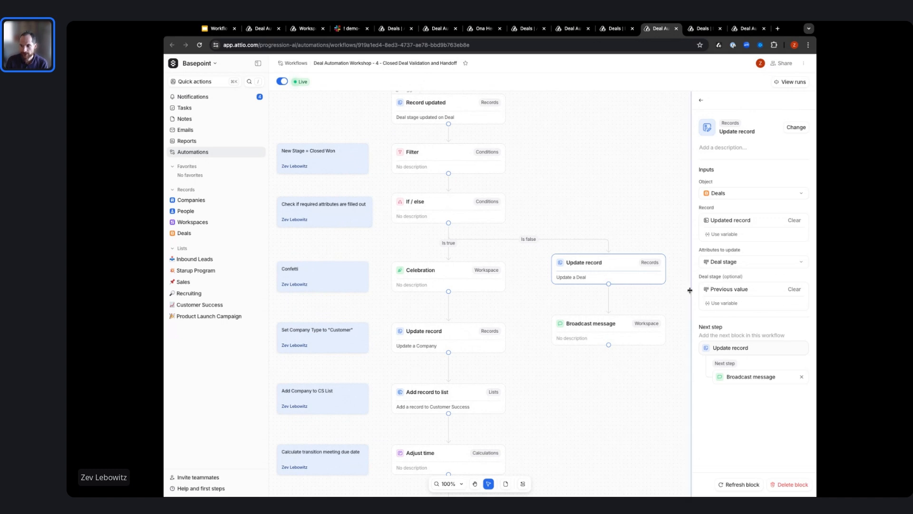
left_click(606, 336)
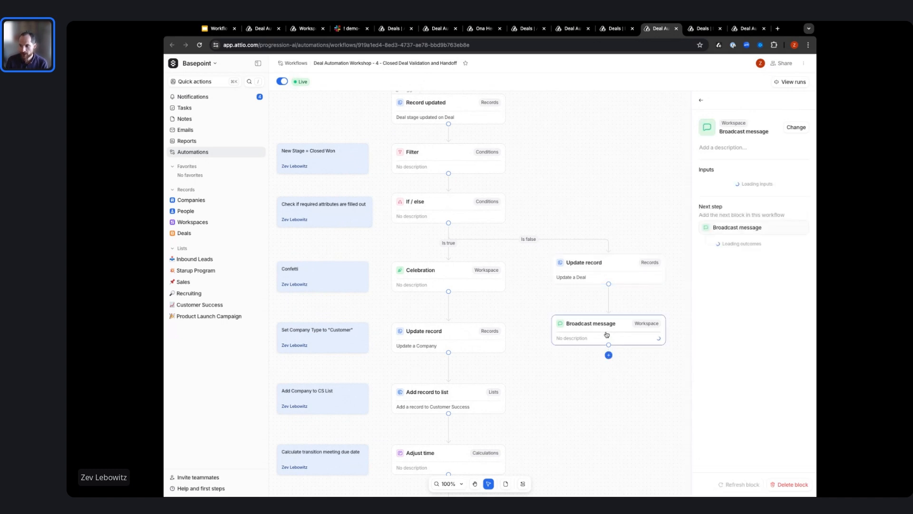
scroll(747, 318, "down", 1)
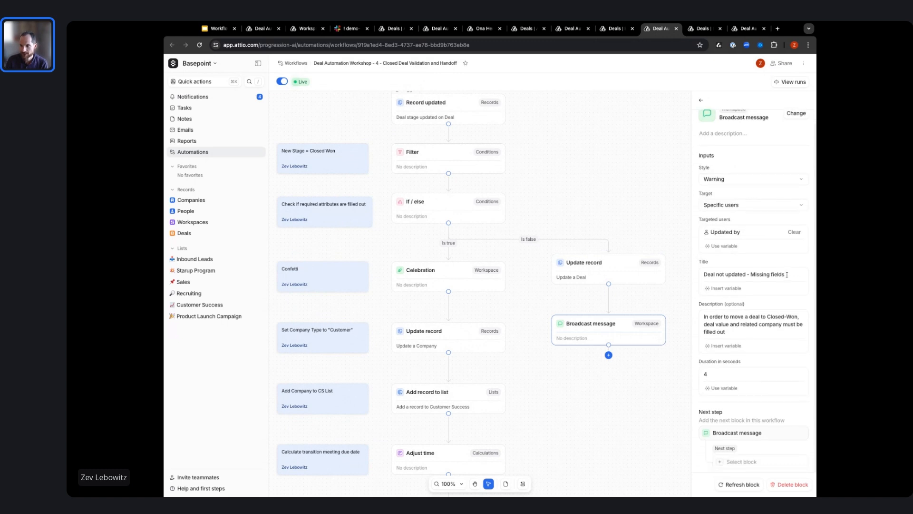
left_click_drag(786, 274, 693, 274)
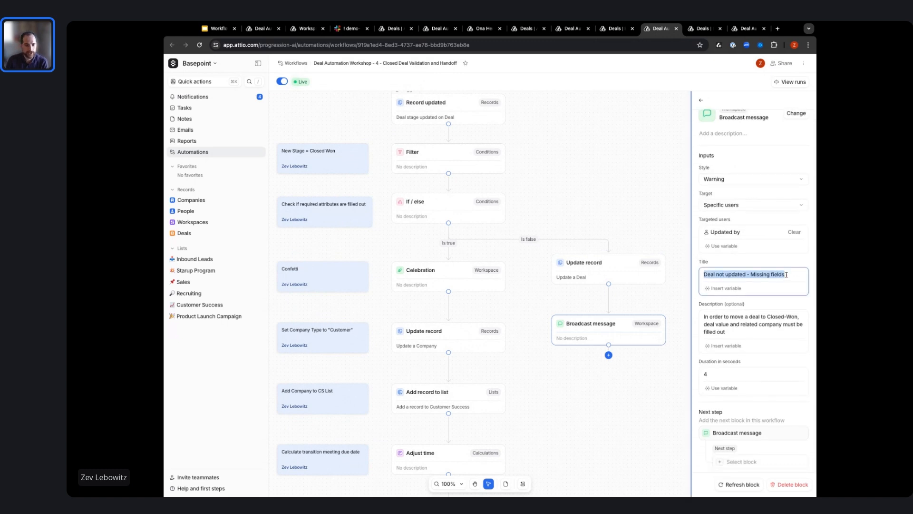
left_click(748, 274)
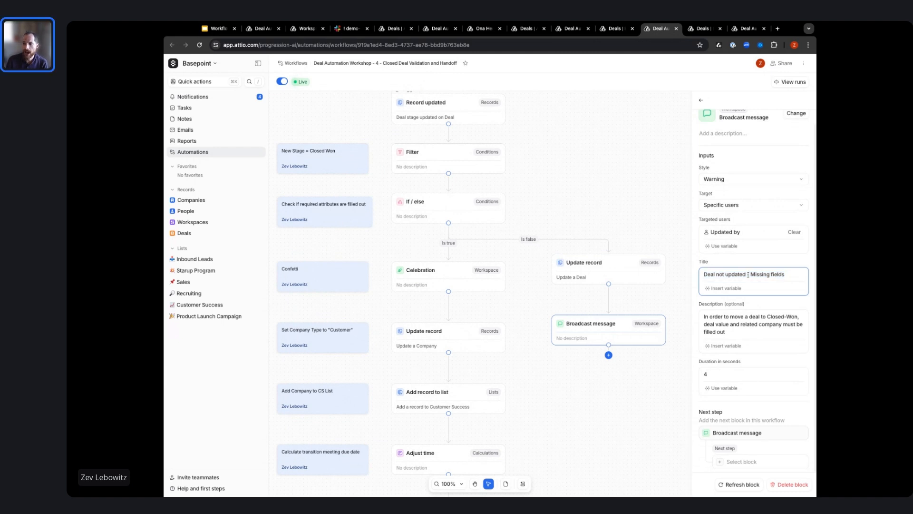
key("alt+shift+Left")
key("alt+shift+Left")
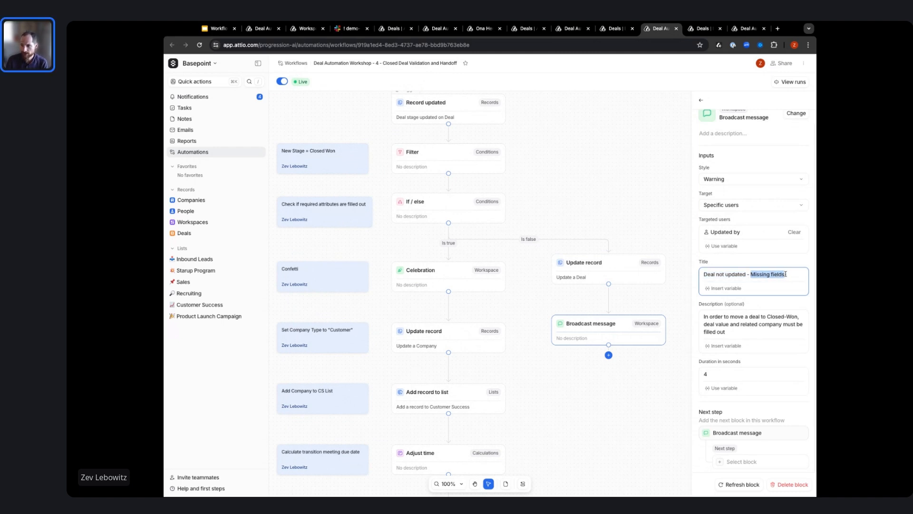
left_click(733, 333)
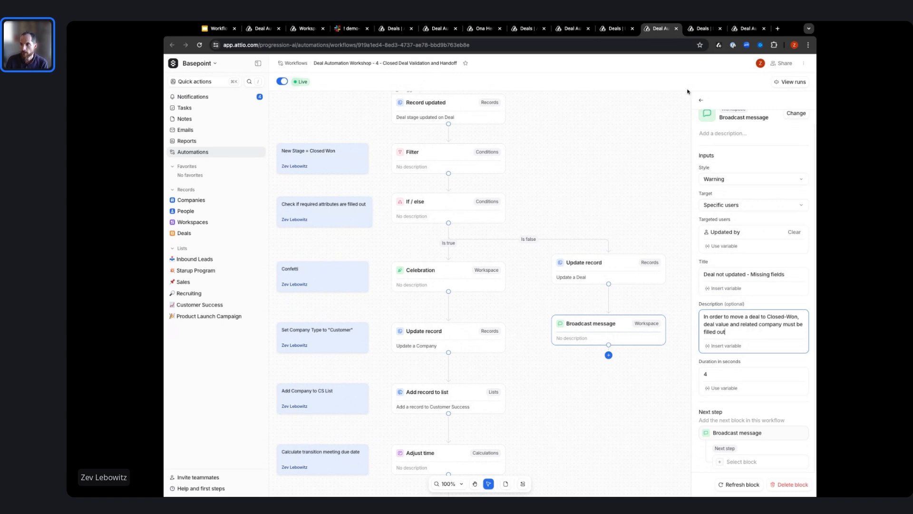
Step: Try to move the Apple deal from Negotiation to Won on the Enterprise Deal Board without a deal value
left_click(703, 28)
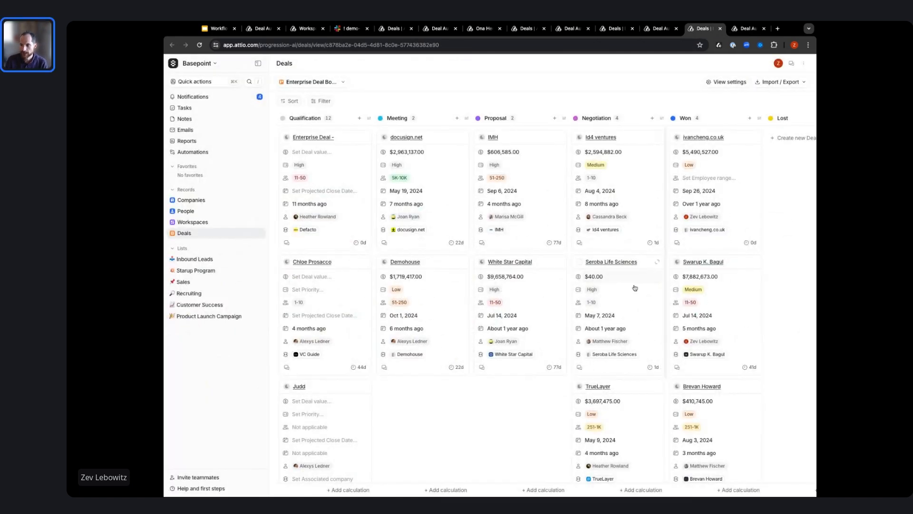
left_click_drag(608, 31, 655, 29)
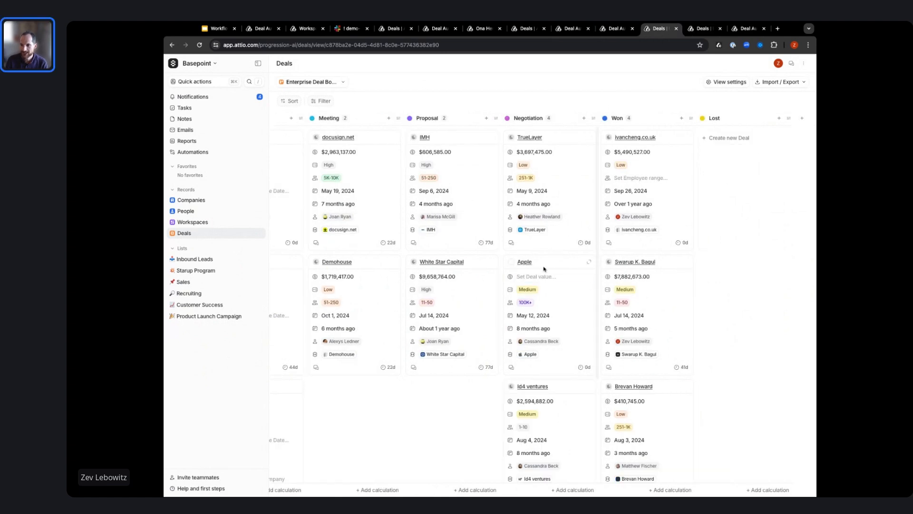
left_click_drag(546, 268, 645, 228)
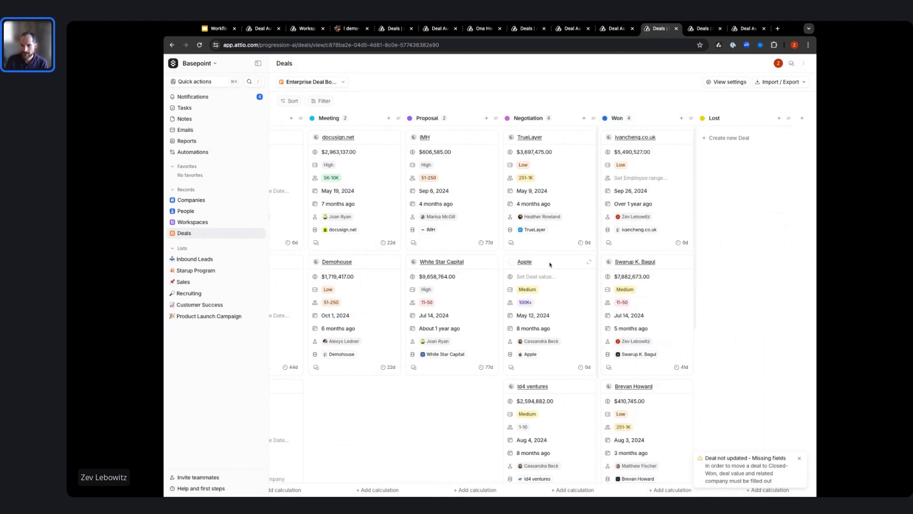
Step: Set the Apple deal's value to $100,000.00 on the Enterprise Deal Board
left_click(538, 277)
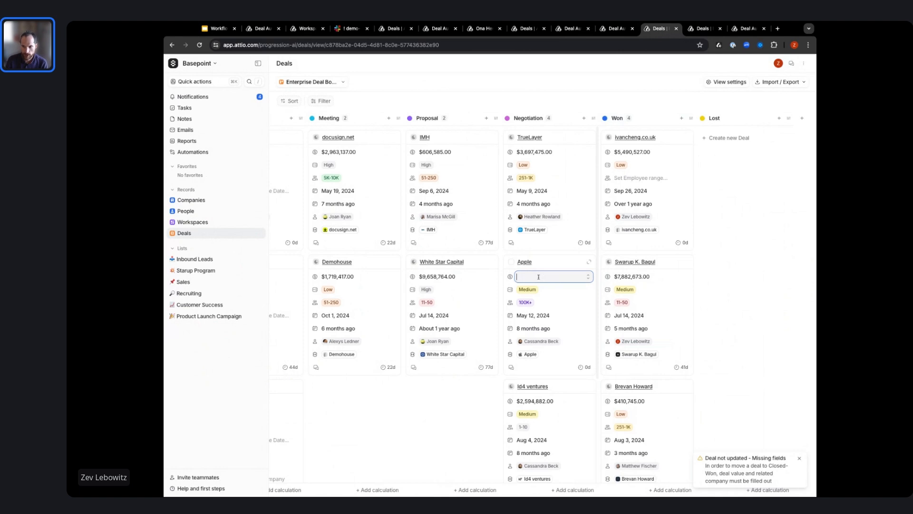
type("100")
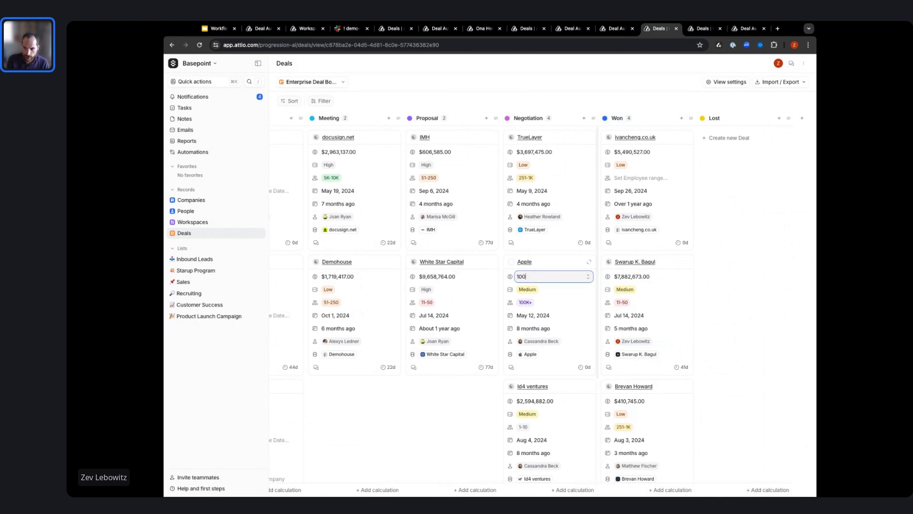
type("000")
key("Return")
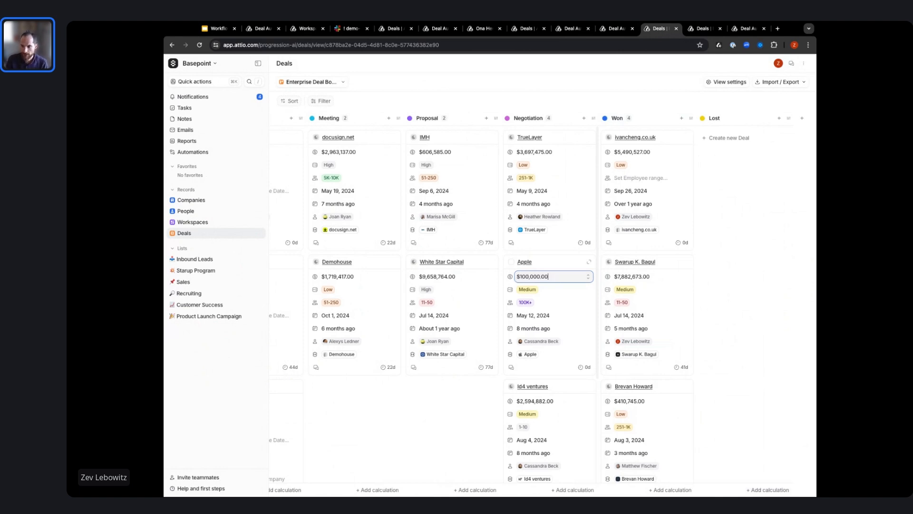
Step: Move the Apple deal from Negotiation to Won and check the activity and tasks on its associated company record
left_click_drag(547, 264, 631, 246)
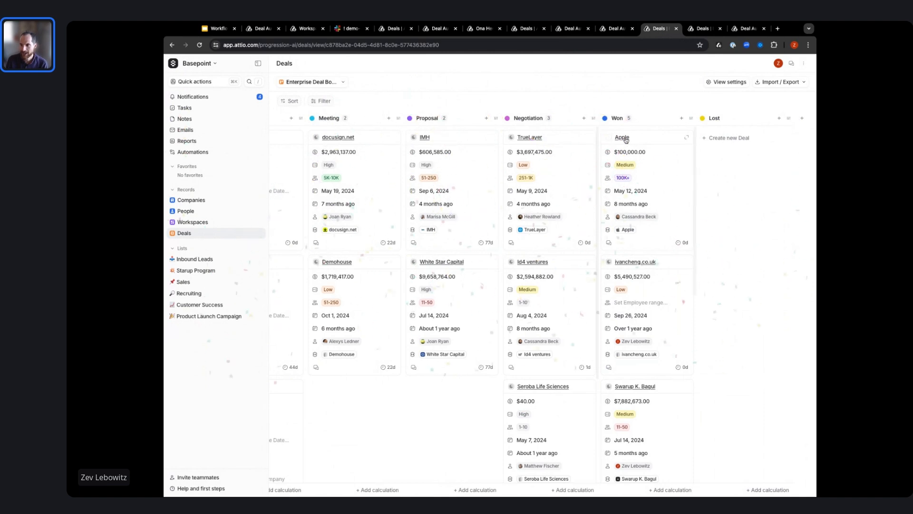
left_click(625, 230)
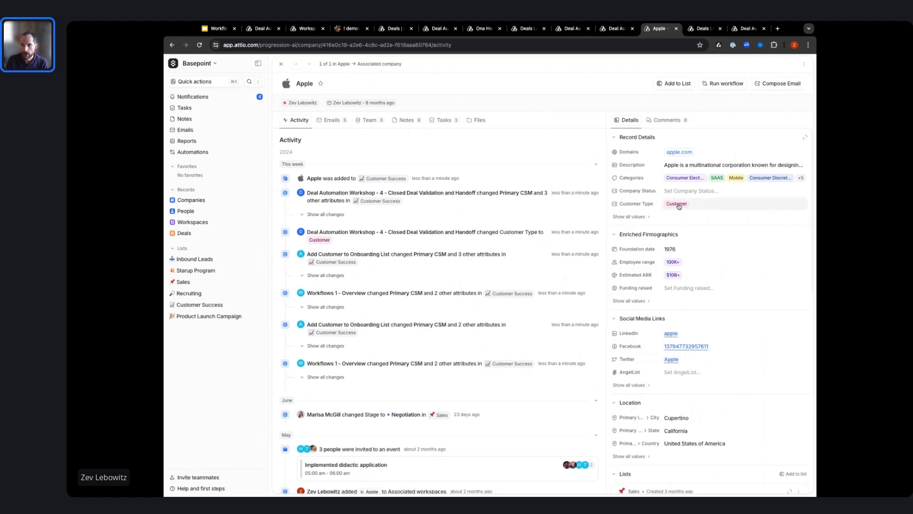
left_click(446, 122)
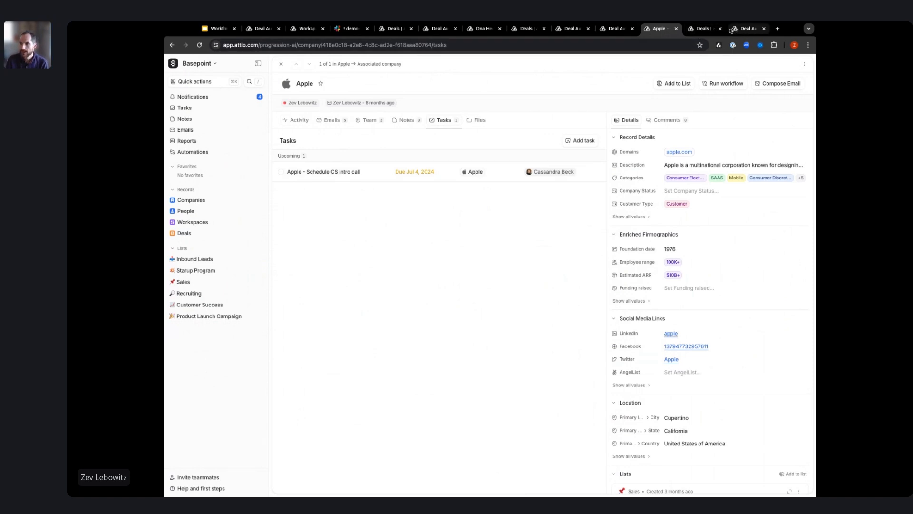
Step: View the Cold Deals workflow and examine its Recurring schedule trigger's frequency, day, time and timezone
left_click(705, 29)
left_click(748, 29)
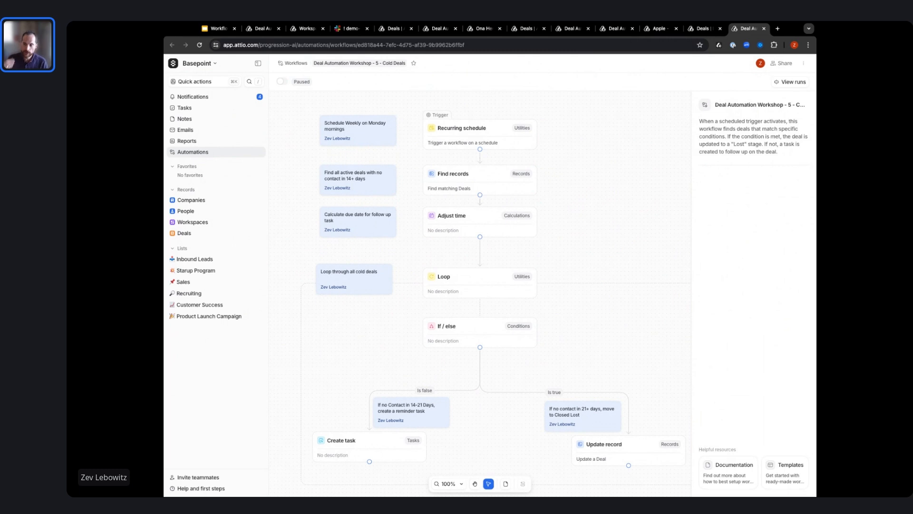
left_click(466, 135)
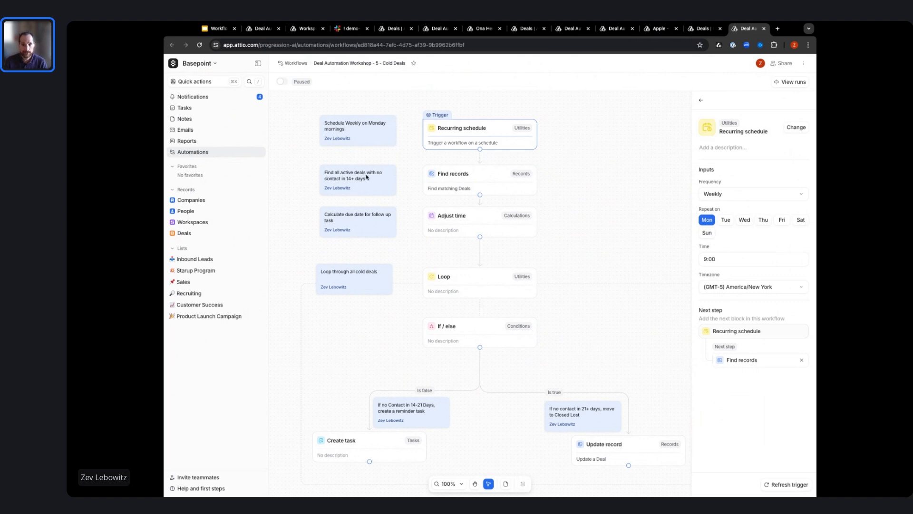
Step: Examine the Find records block's object, advanced filter conditions and record limit in the Cold Deals workflow
left_click(472, 184)
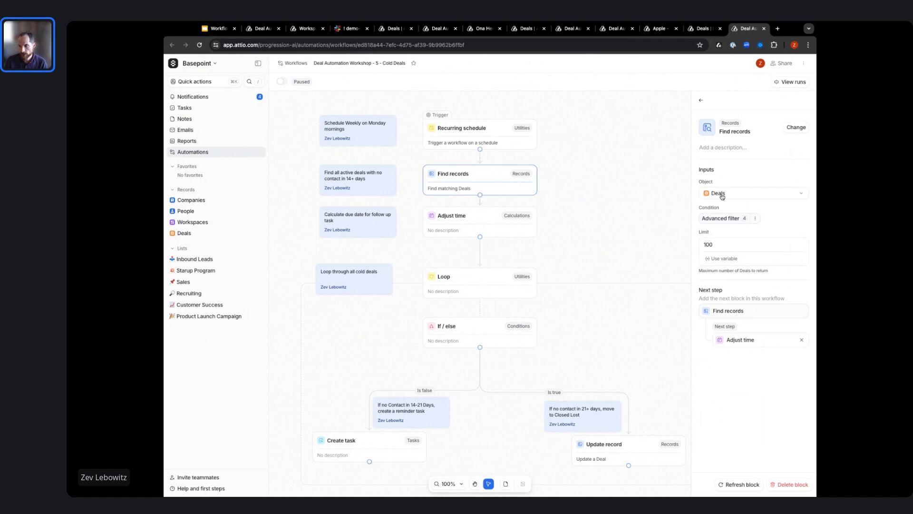
left_click(733, 219)
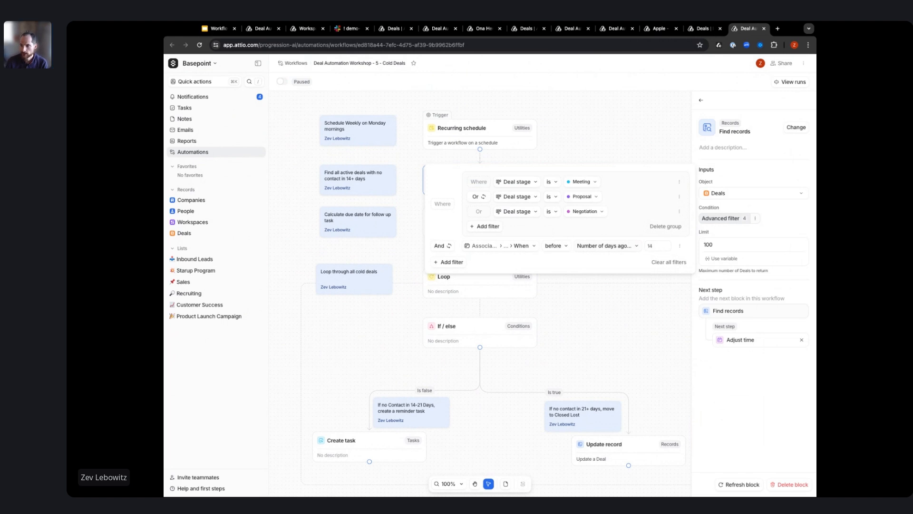
left_click(788, 212)
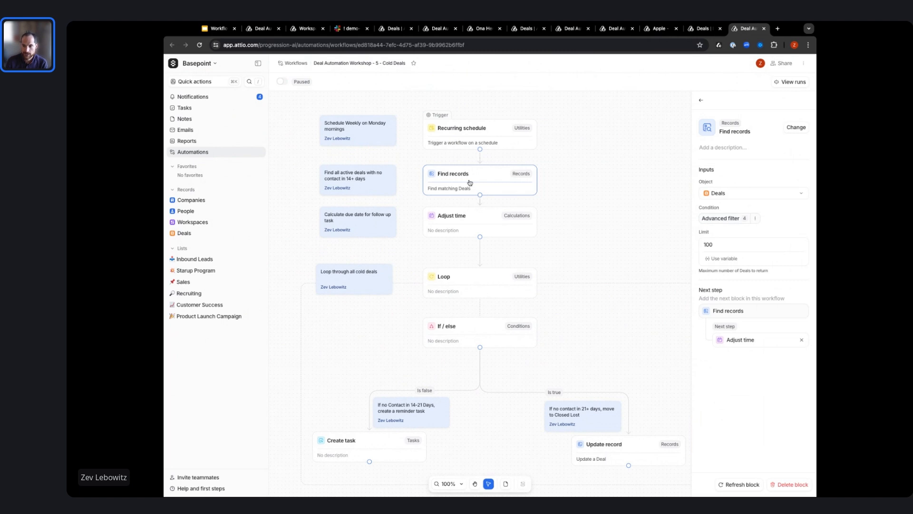
Step: Examine the Adjust time block's timestamp, offset and unit, and review the Find records block's inputs again
left_click(462, 231)
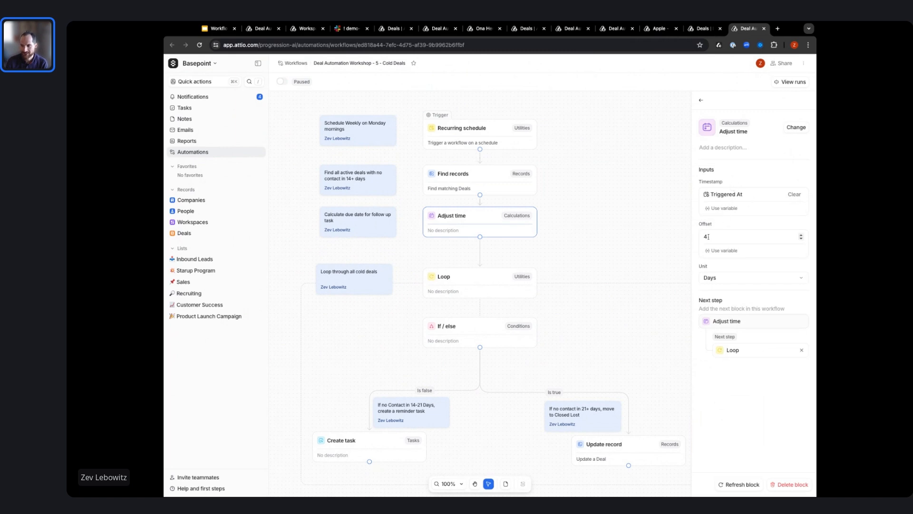
scroll(458, 168, "down", 2)
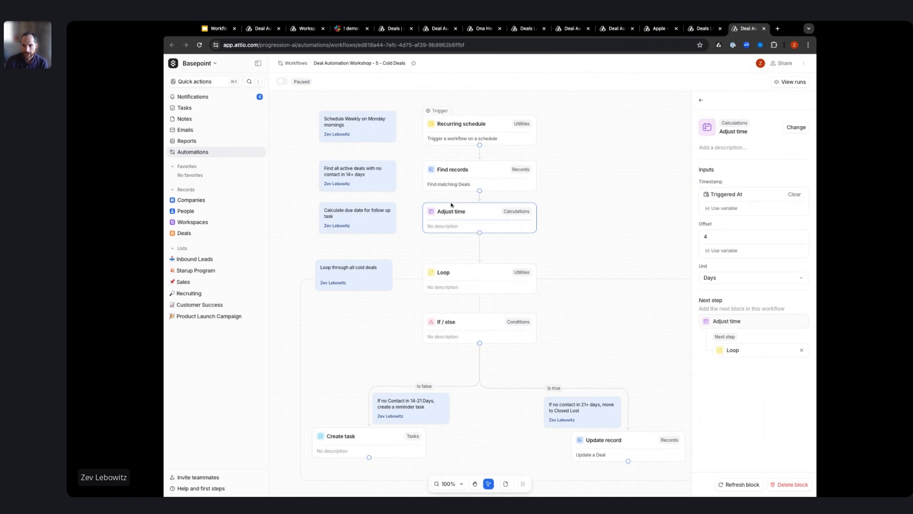
left_click(457, 159)
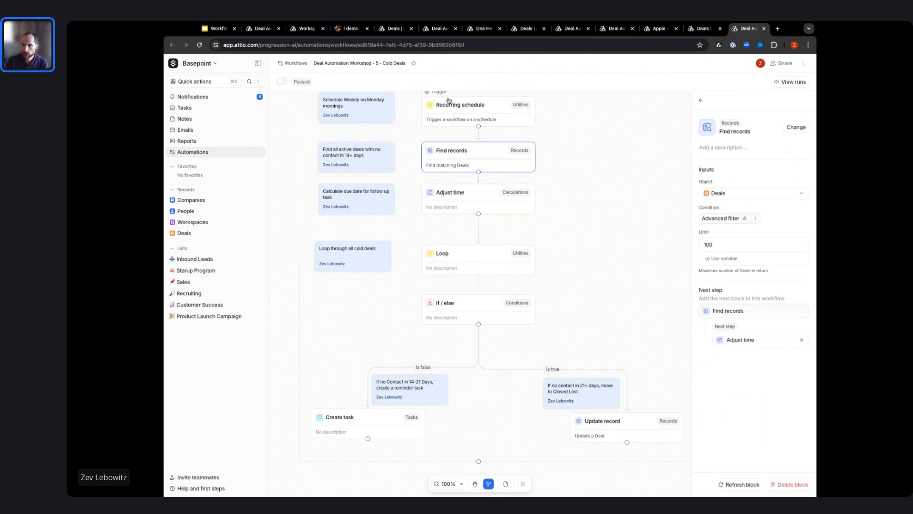
scroll(552, 210, "down", 1)
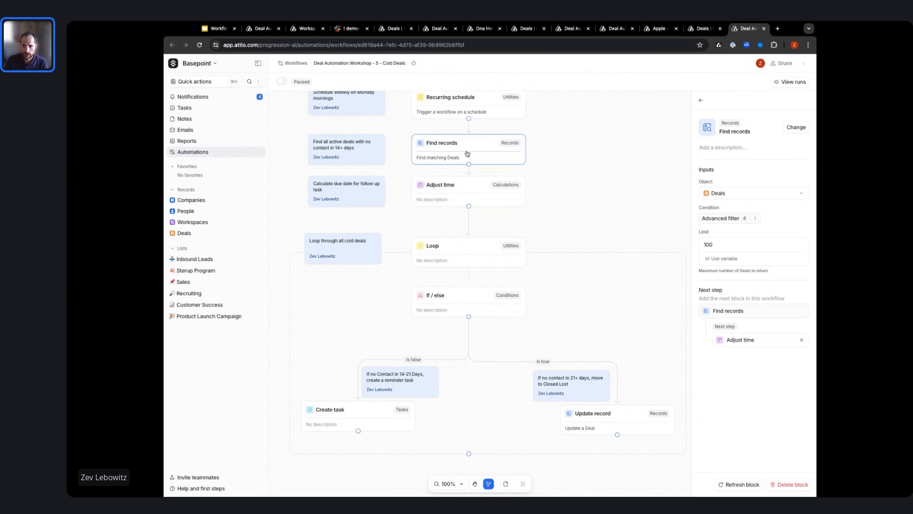
Step: Examine the If / else condition and the false branch's Create task block, including the closed-lost notice in its task text
left_click(463, 300)
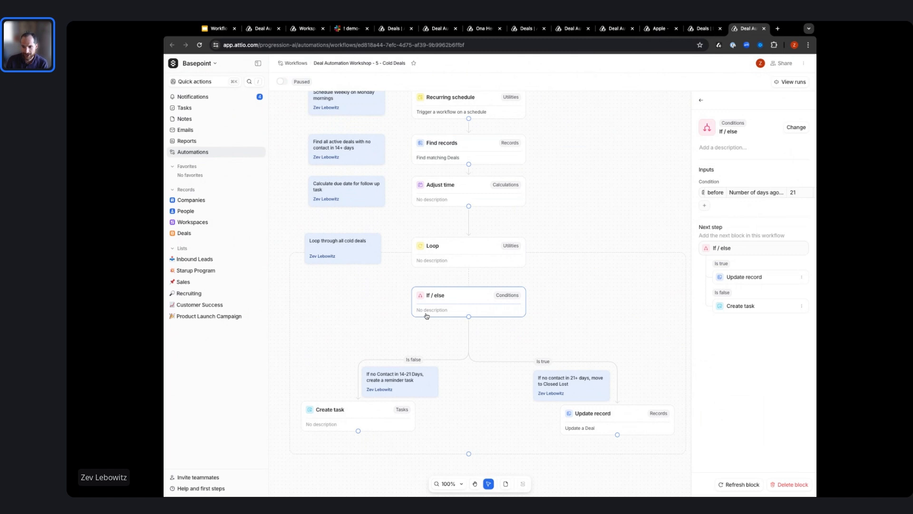
left_click(356, 412)
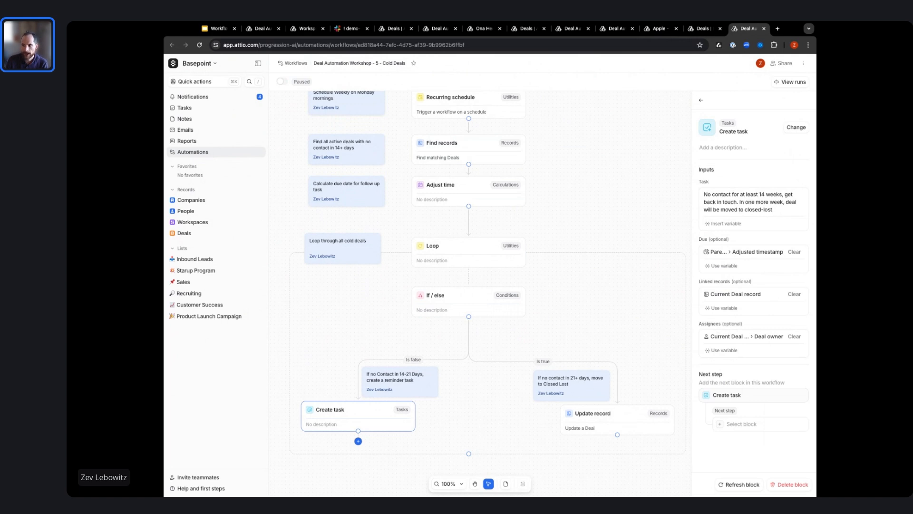
left_click_drag(774, 209, 739, 201)
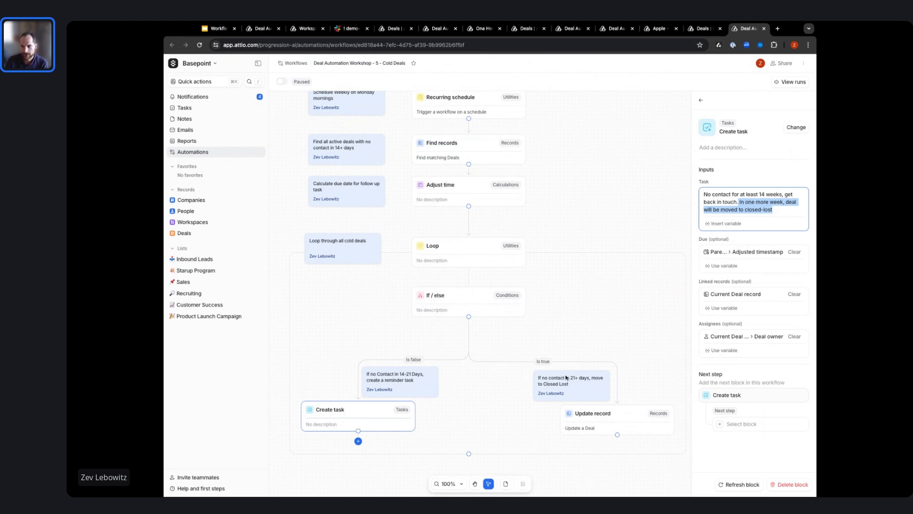
Step: Examine the true branch's Update record block and its deal stage setting, and switch to the Google Slides workshop presentation
left_click(623, 417)
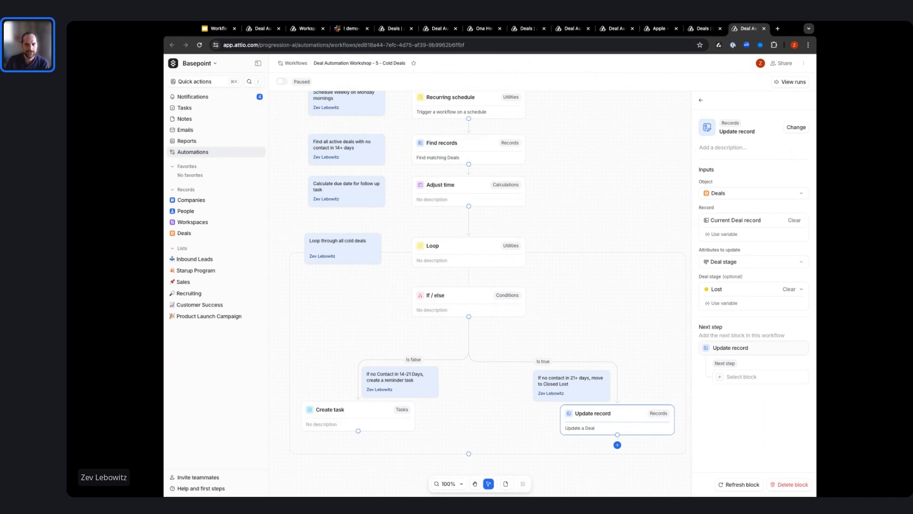
scroll(476, 286, "down", 1)
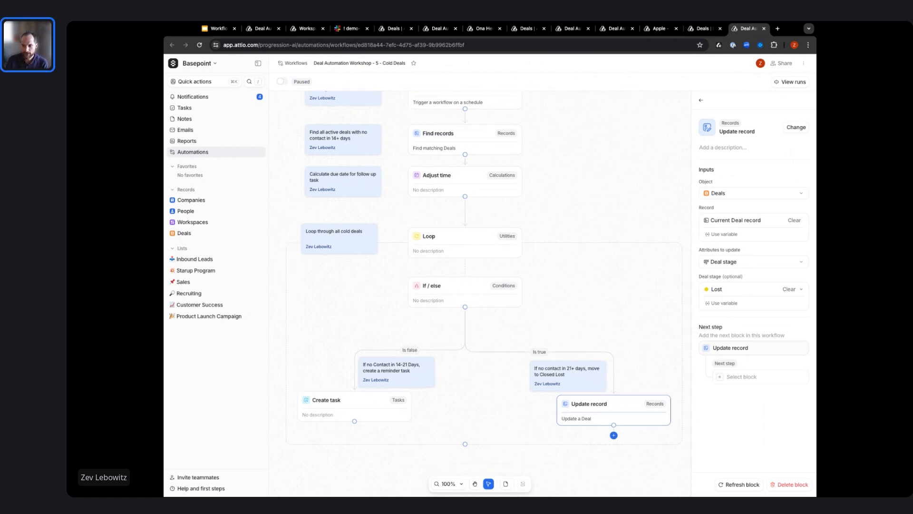
scroll(476, 285, "up", 1)
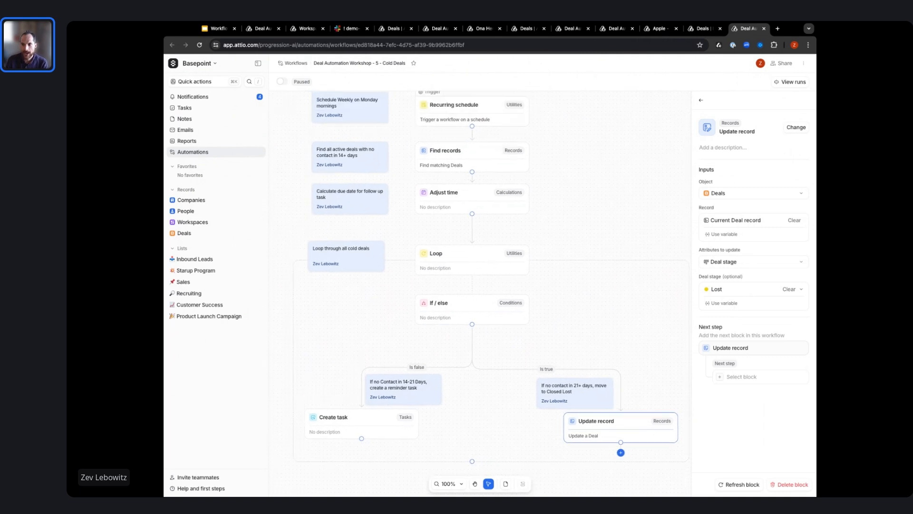
scroll(476, 285, "up", 1)
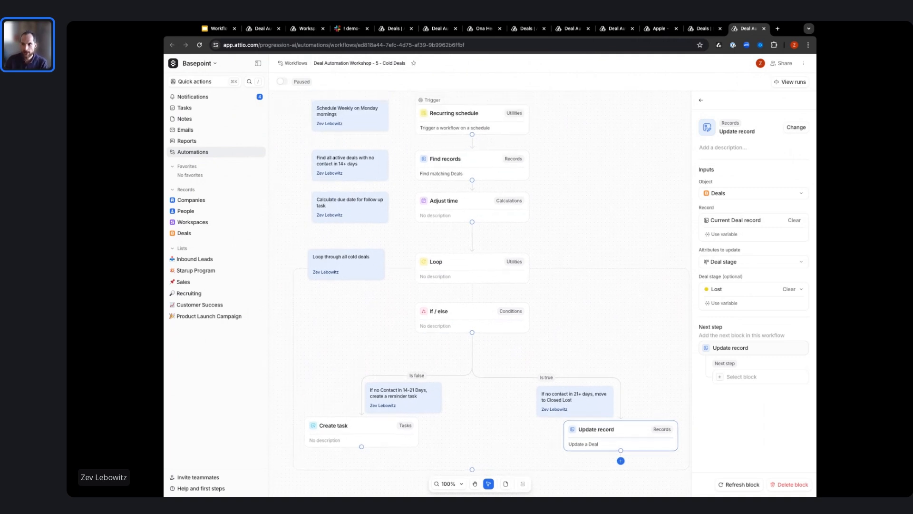
left_click(257, 29)
left_click(228, 30)
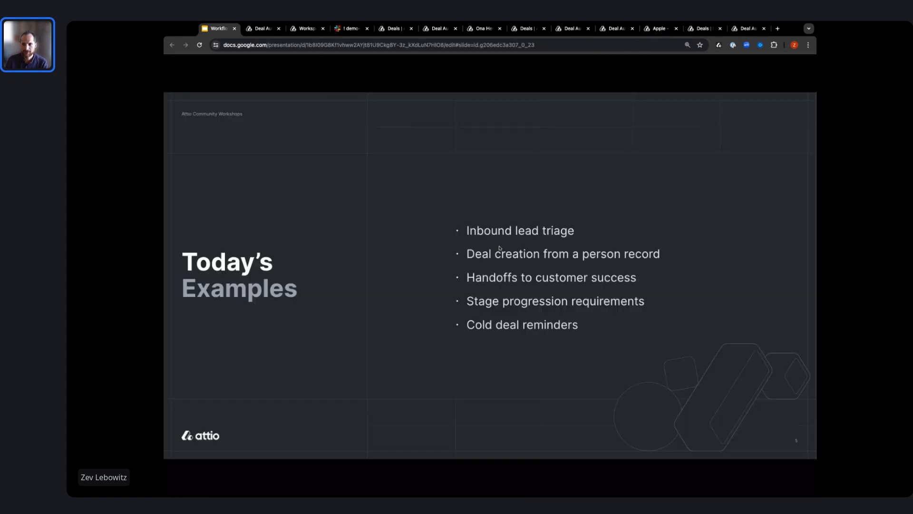